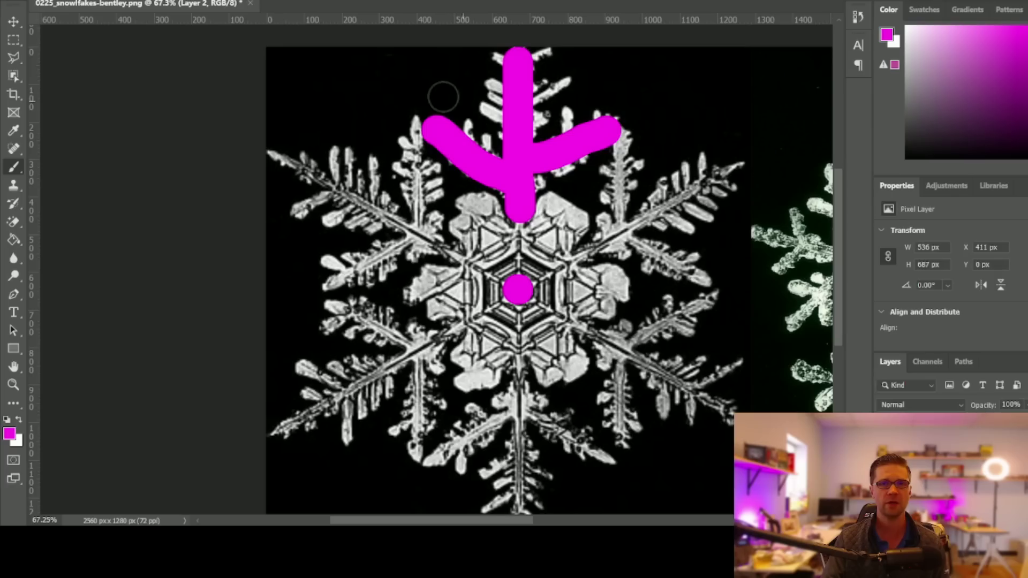
Paint an upper pair of magenta branches on the snowflake's top arm and thicken its stem and lower right branch.
mouse_move(459, 91)
mouse_down()
mouse_move(517, 131)
mouse_move(592, 85)
mouse_up()
drag(537, 63, 525, 230)
drag(545, 174, 606, 133)
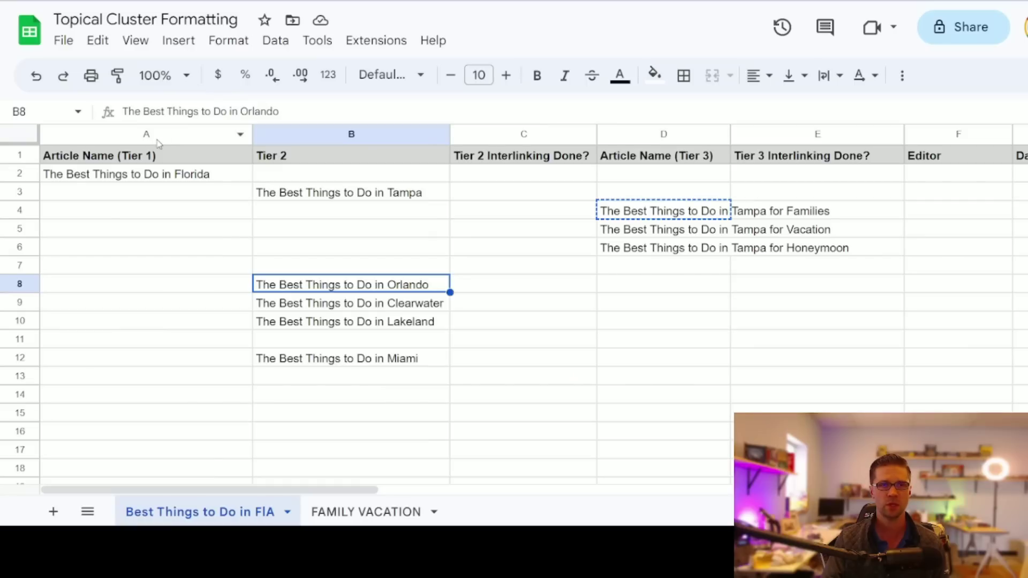
Switch to the Topical Cluster Formatting spreadsheet in Google Sheets and examine the Tier 1 column and the Tier 2 city articles.
click(157, 140)
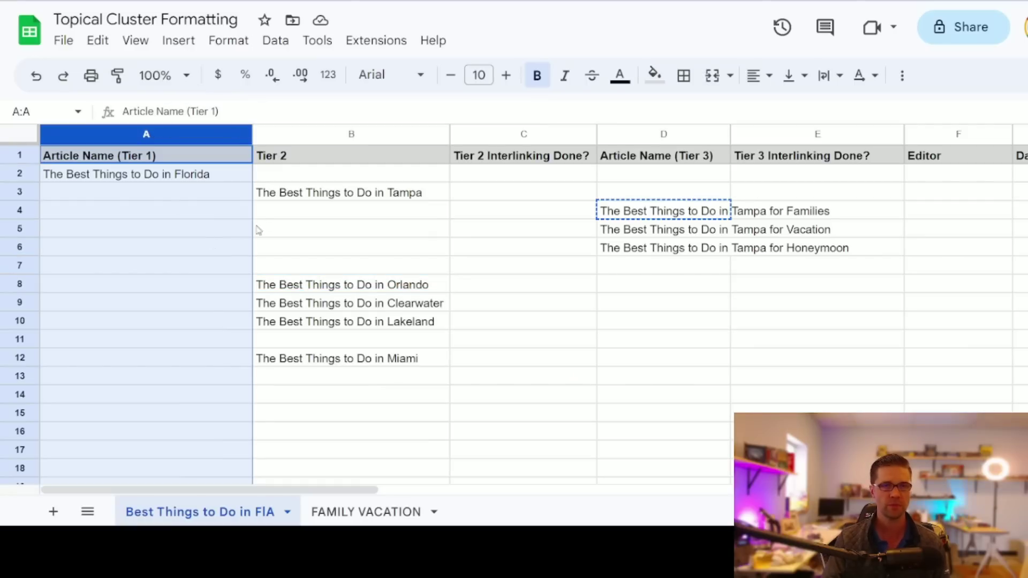
click(325, 134)
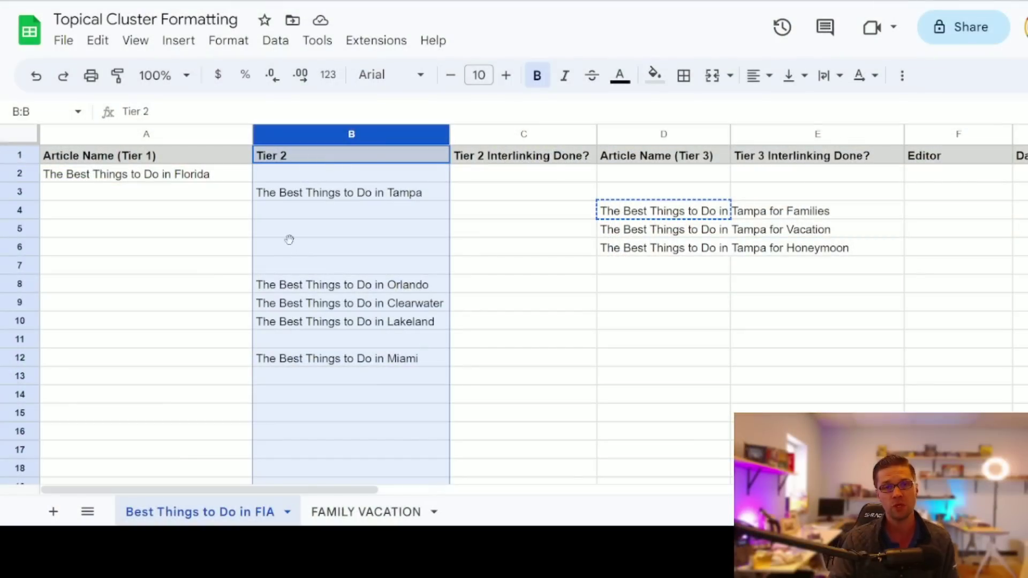
click(289, 241)
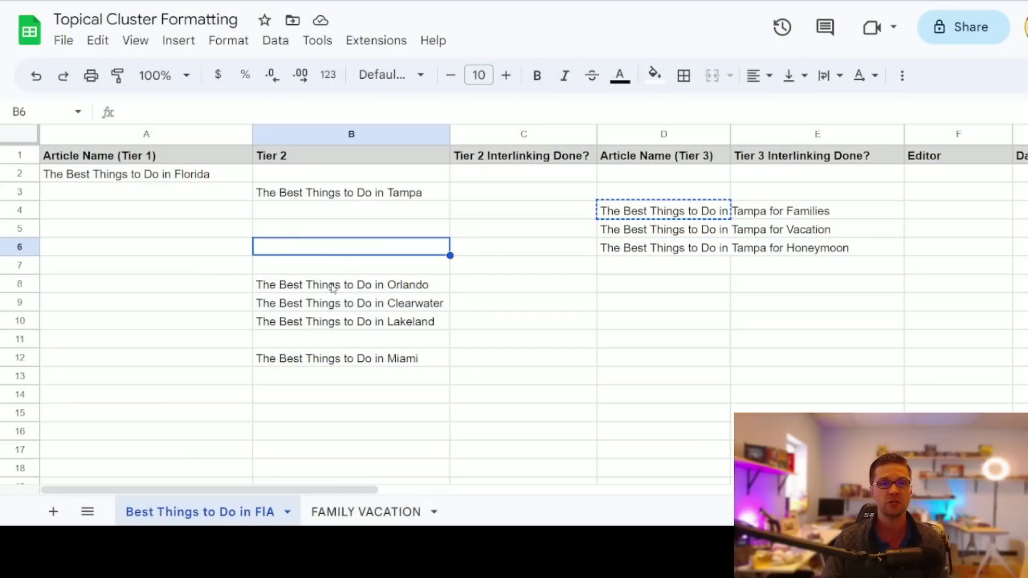
click(330, 287)
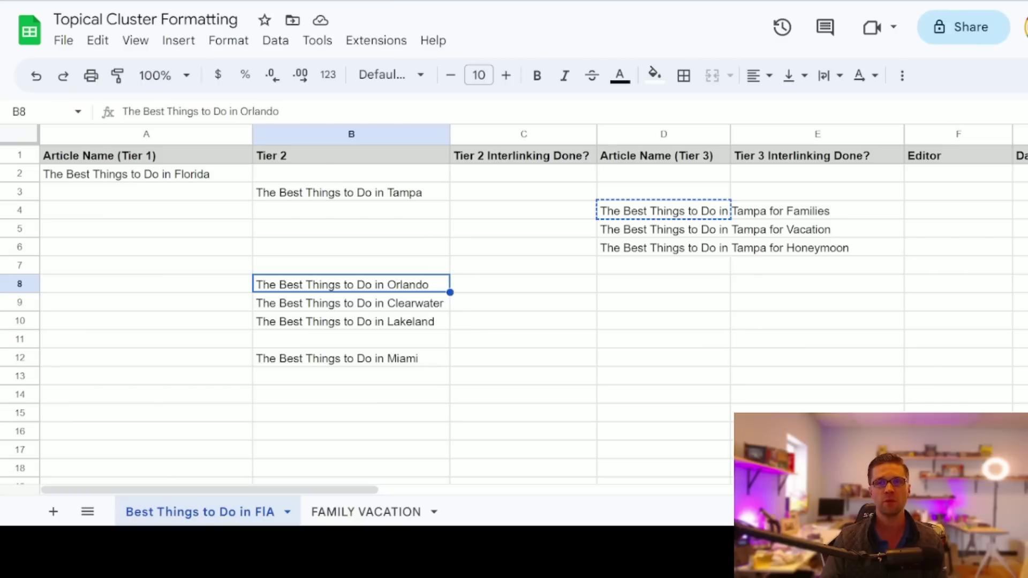
click(381, 193)
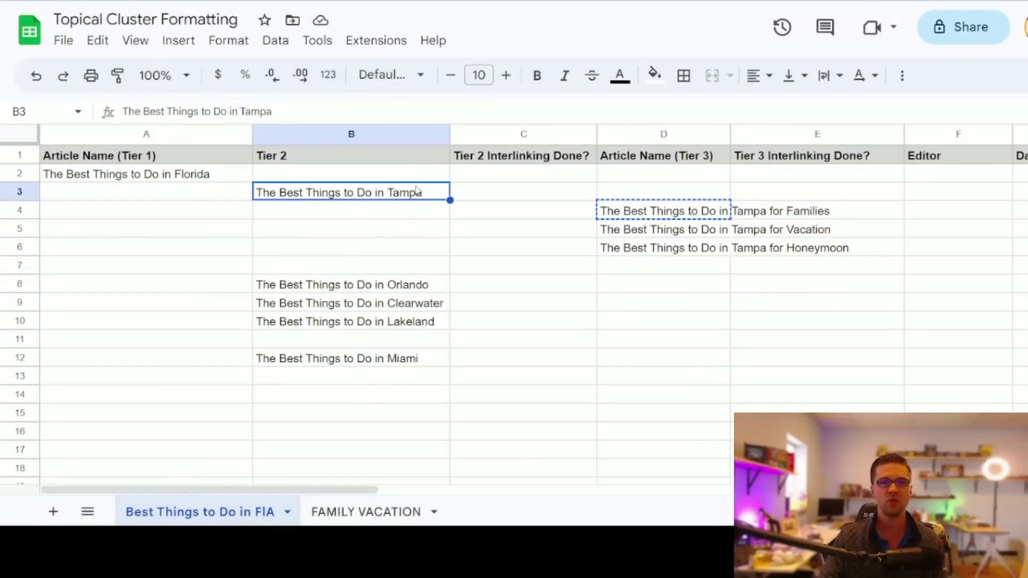
click(401, 365)
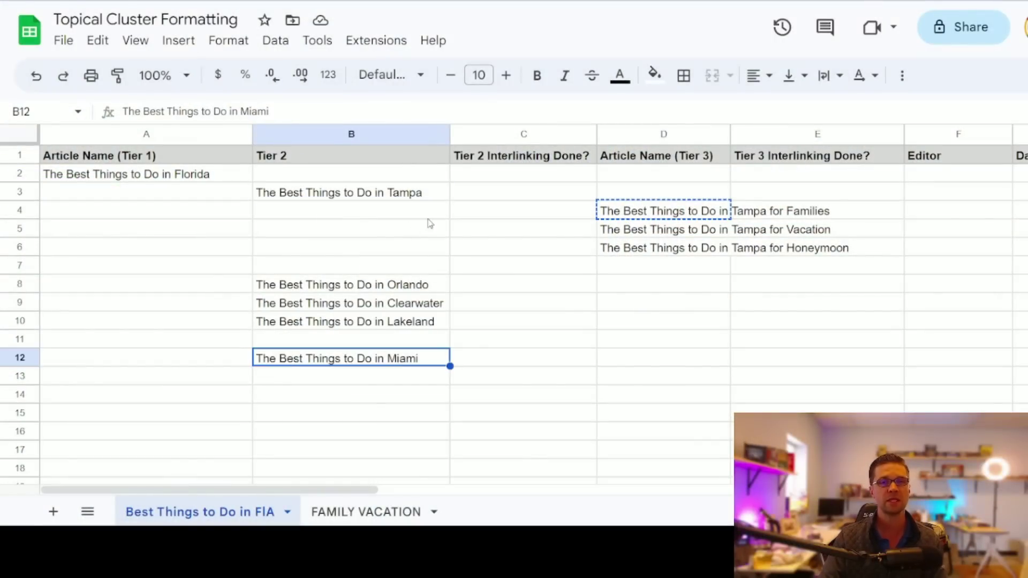
click(396, 199)
click(395, 289)
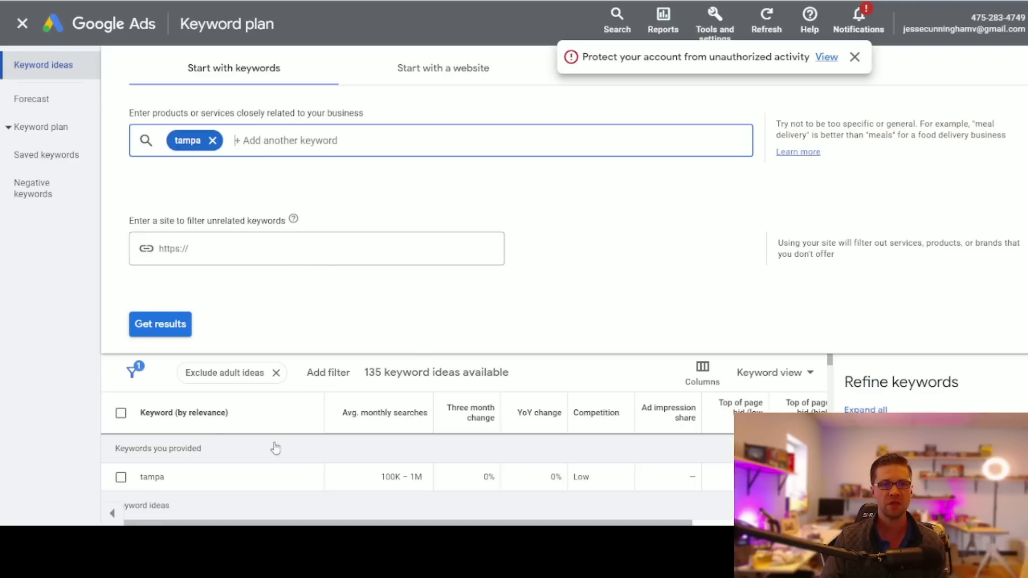
Switch to the Google Ads keyword plan, review the keyword ideas for tampa, and search the page for "orlando".
scroll(276, 449, down, 2)
click(1024, 390)
scroll(243, 455, down, 4)
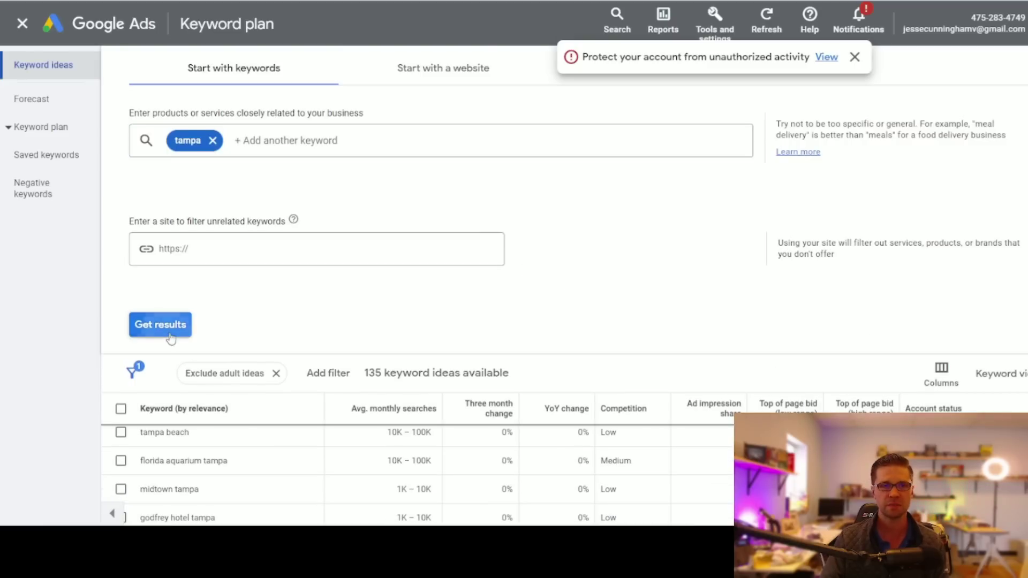
click(160, 324)
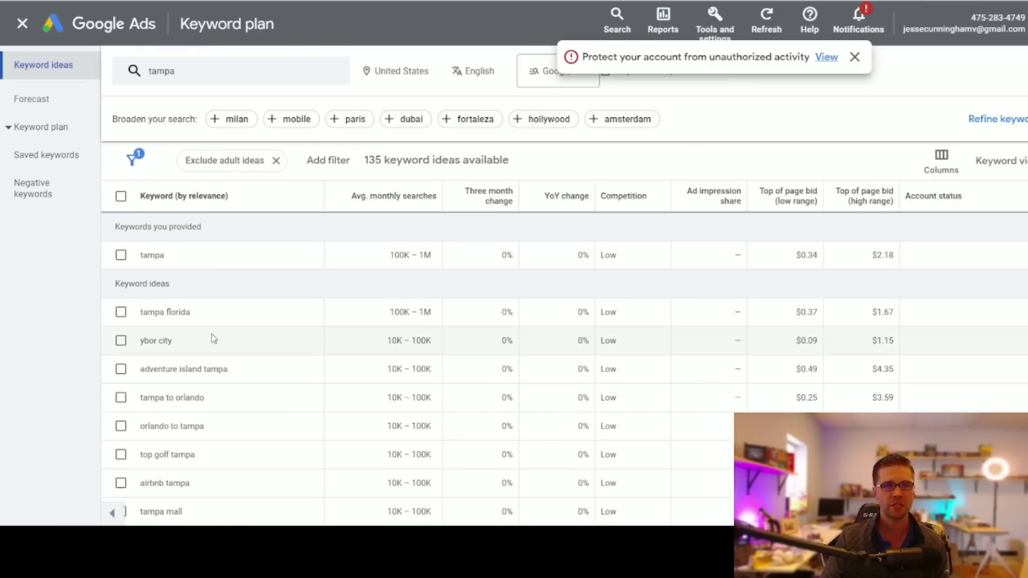
scroll(213, 339, down, 6)
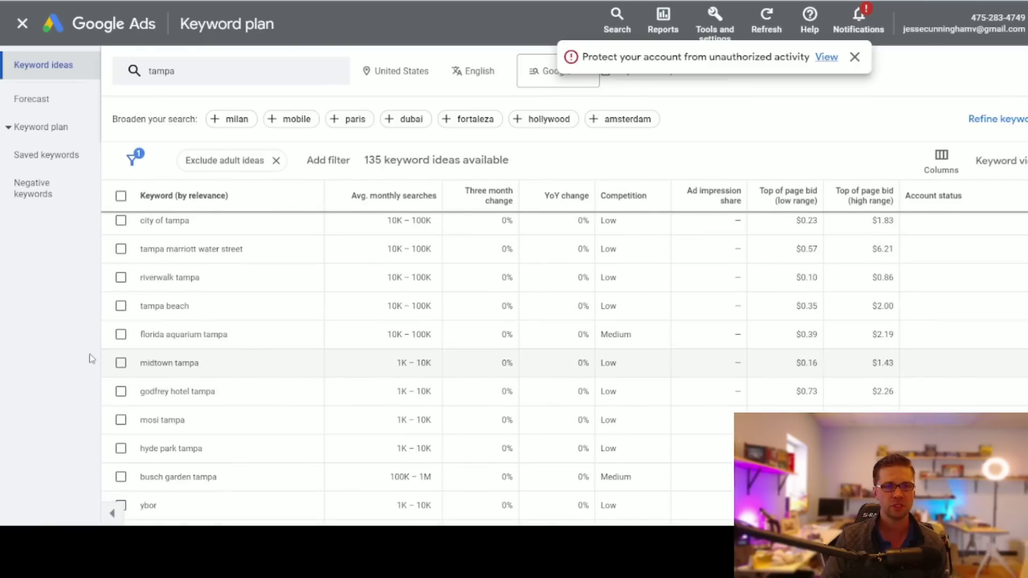
key(ctrl+f)
text(orlando)
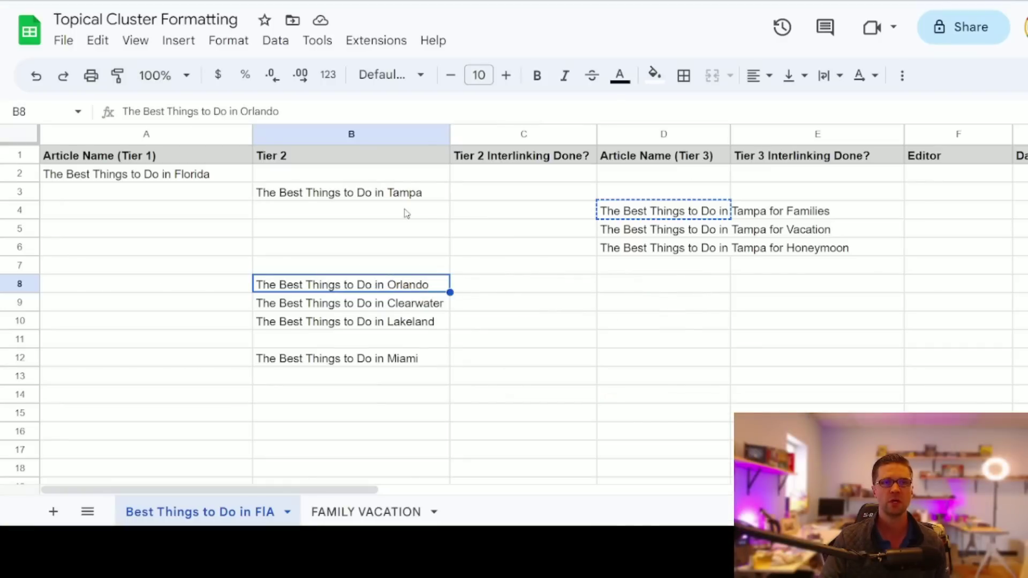
Return to Google Sheets and move "The Best Things to Do in Orlando" up one row to cell B7.
drag(383, 275, 384, 266)
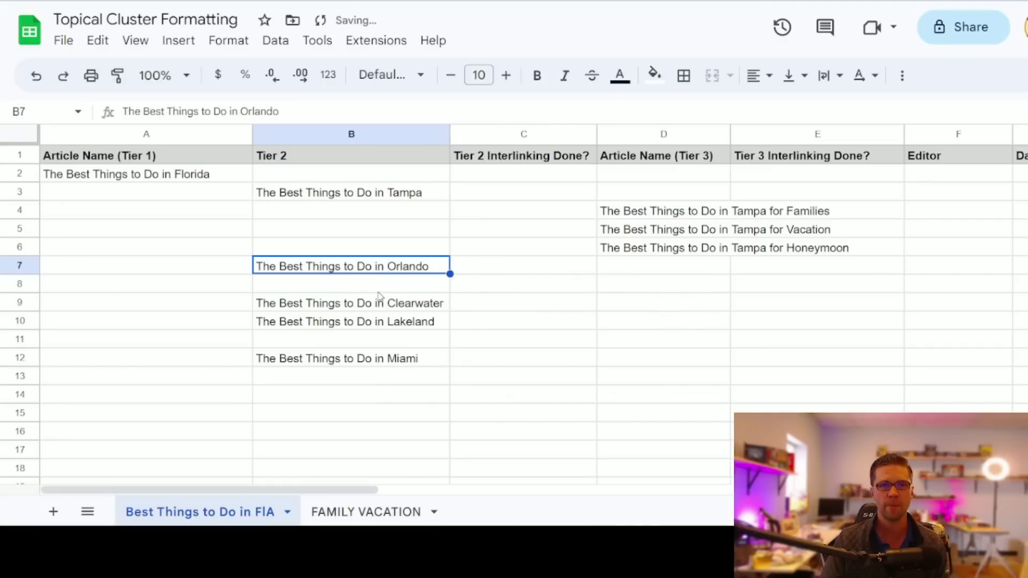
click(381, 290)
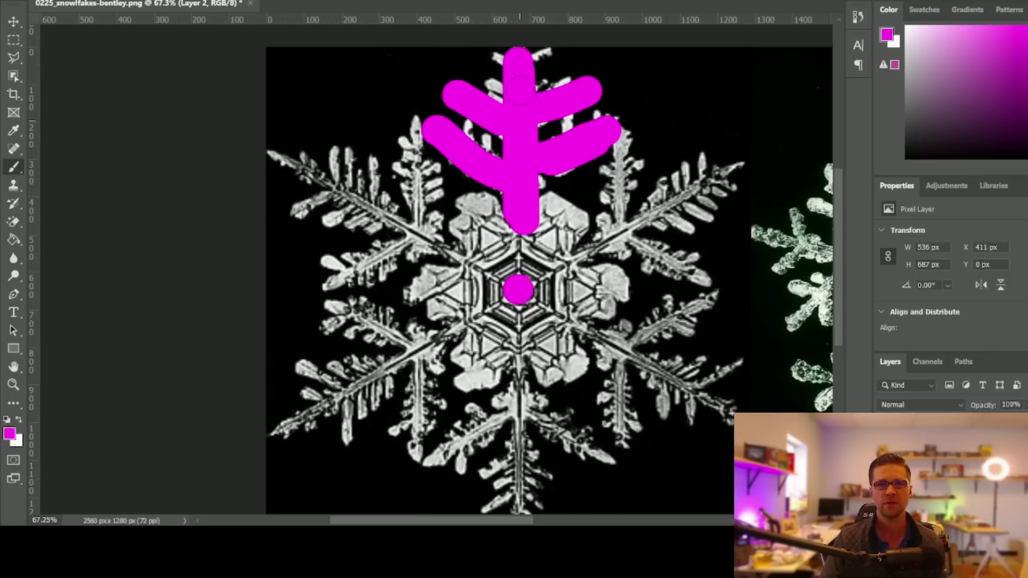
Switch to Photoshop and extend the two right branches of the magenta arm outward with the brush.
mouse_move(533, 168)
mouse_down()
mouse_move(600, 150)
mouse_move(611, 134)
mouse_up()
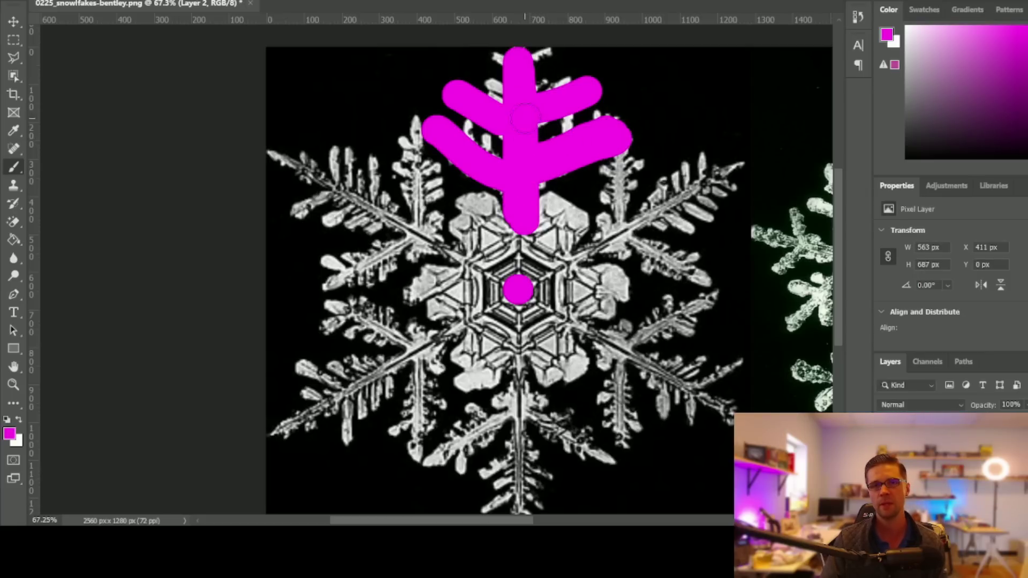
drag(582, 107, 611, 94)
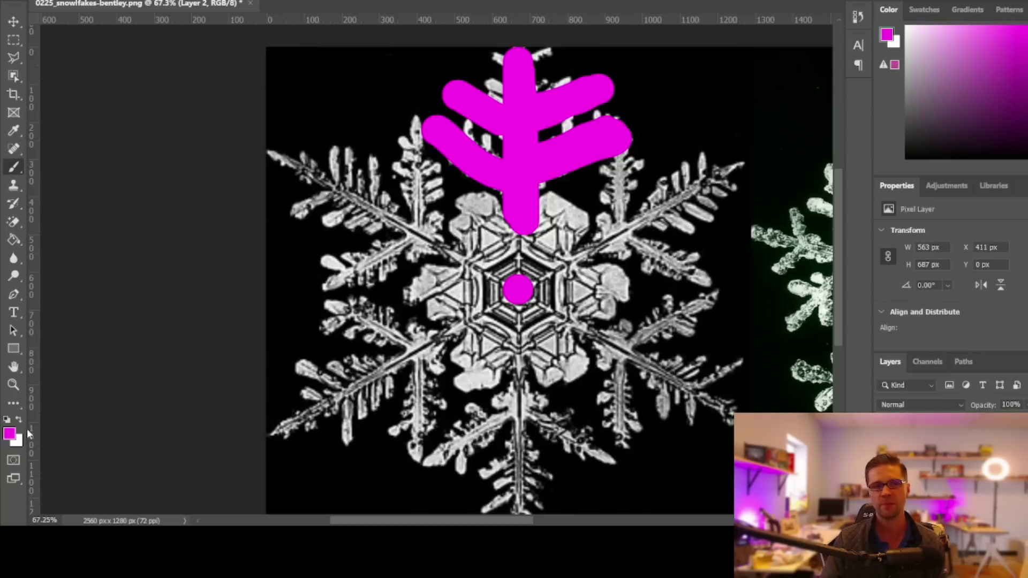
Change the foreground colour to red.
click(9, 434)
text(ff0000)
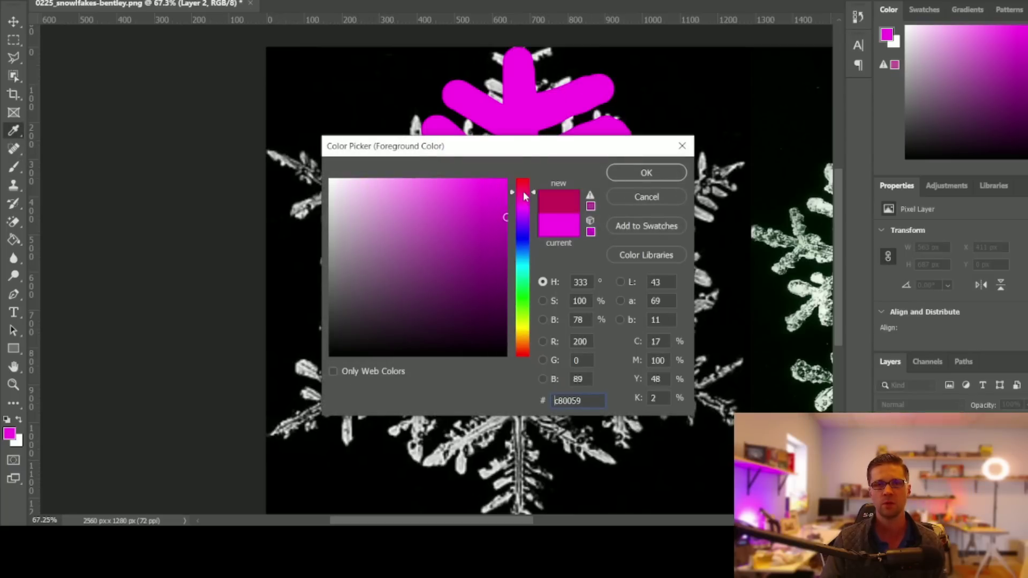
click(646, 173)
Try linking the two right magenta branches with two short red brush strokes, and undo both.
drag(579, 105, 585, 124)
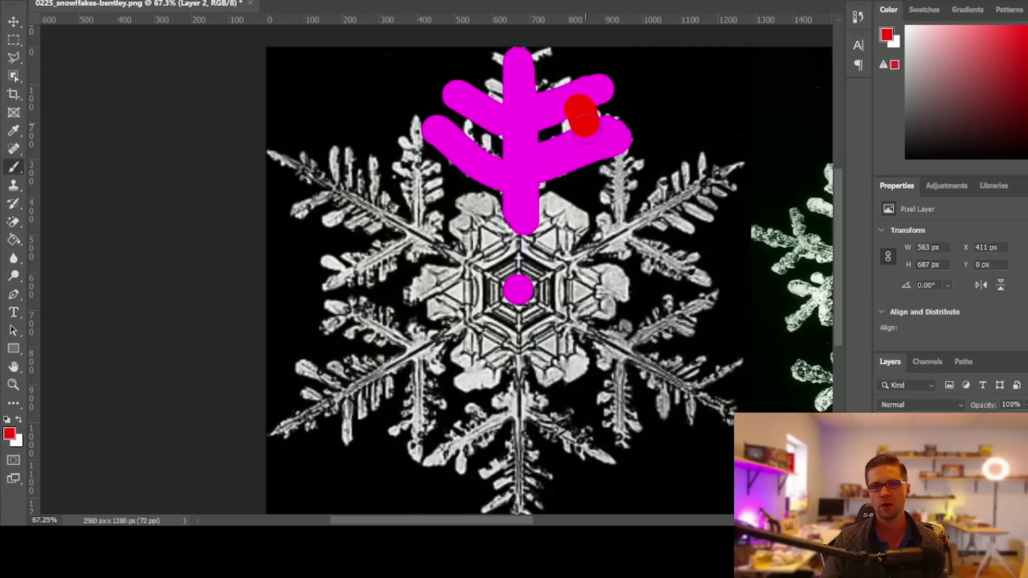
drag(612, 83, 624, 122)
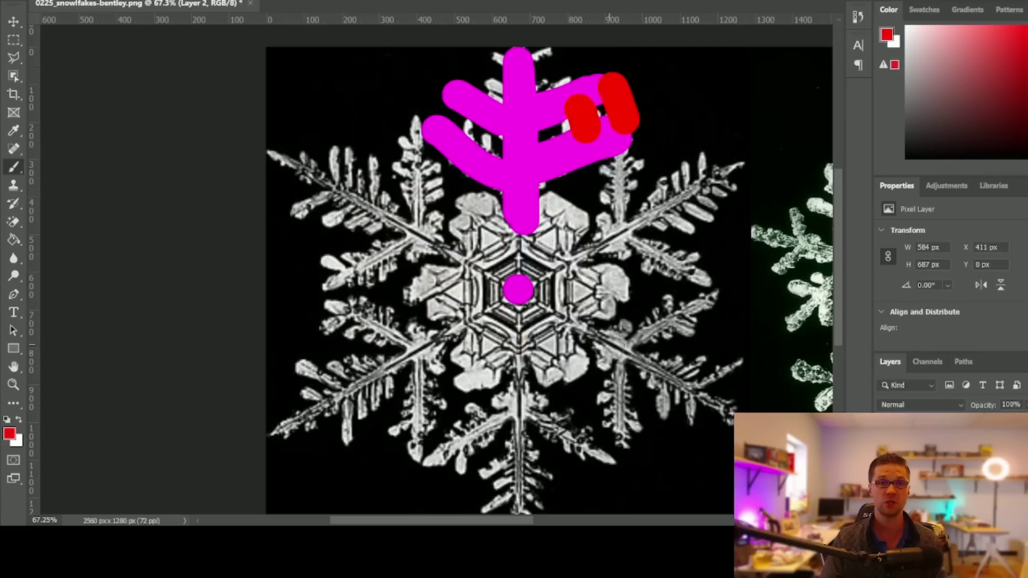
key(ctrl+z)
key(ctrl+z)
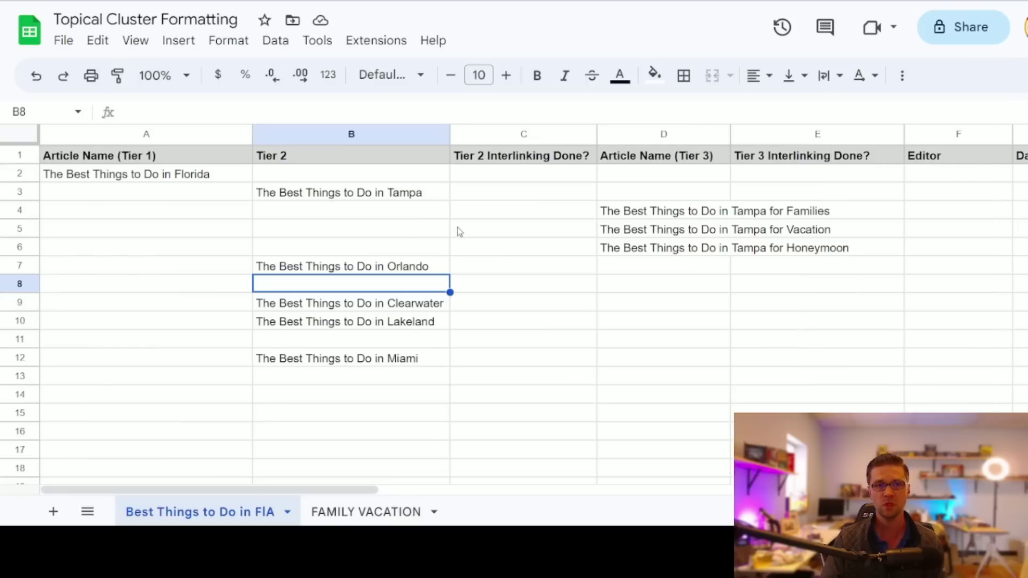
Switch to Google Sheets and examine the Tampa article in Tier 2 and its Families, Vacation and Honeymoon articles in Tier 3.
click(344, 194)
click(664, 134)
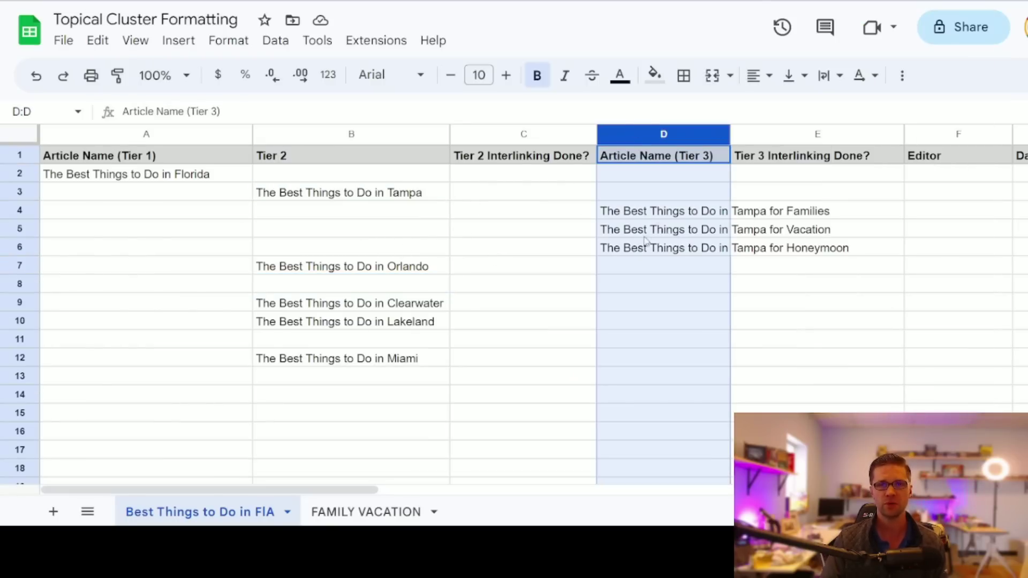
click(657, 212)
click(644, 234)
click(648, 249)
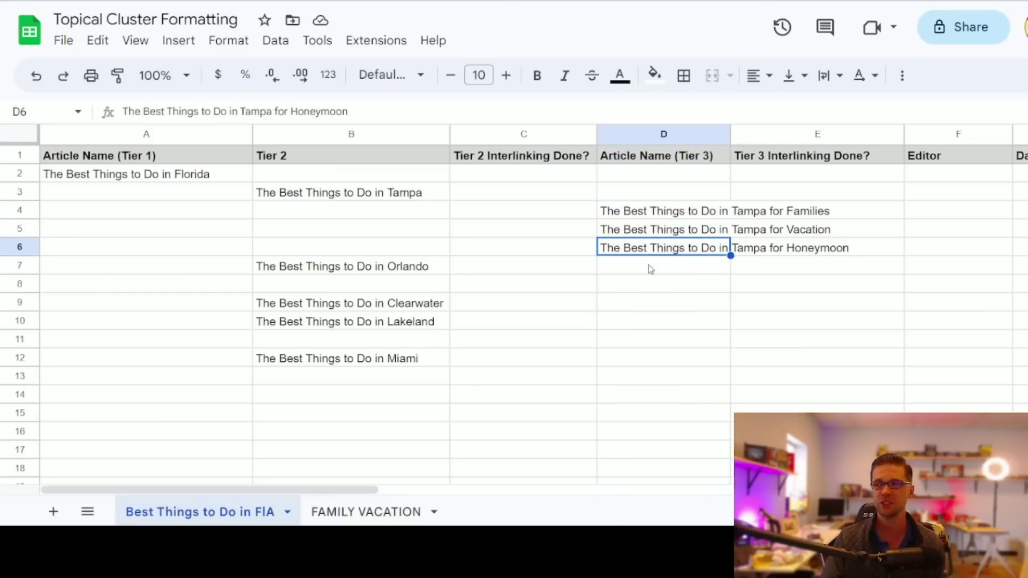
Switch to Photoshop and paint eight red dots along the edges of the two right magenta branches.
key(alt+Tab)
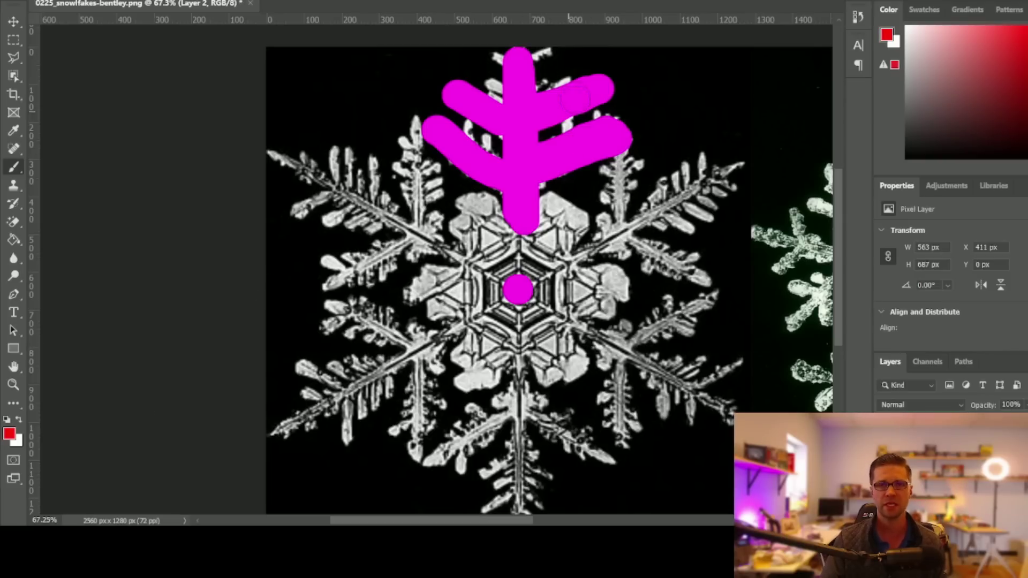
click(564, 82)
click(601, 63)
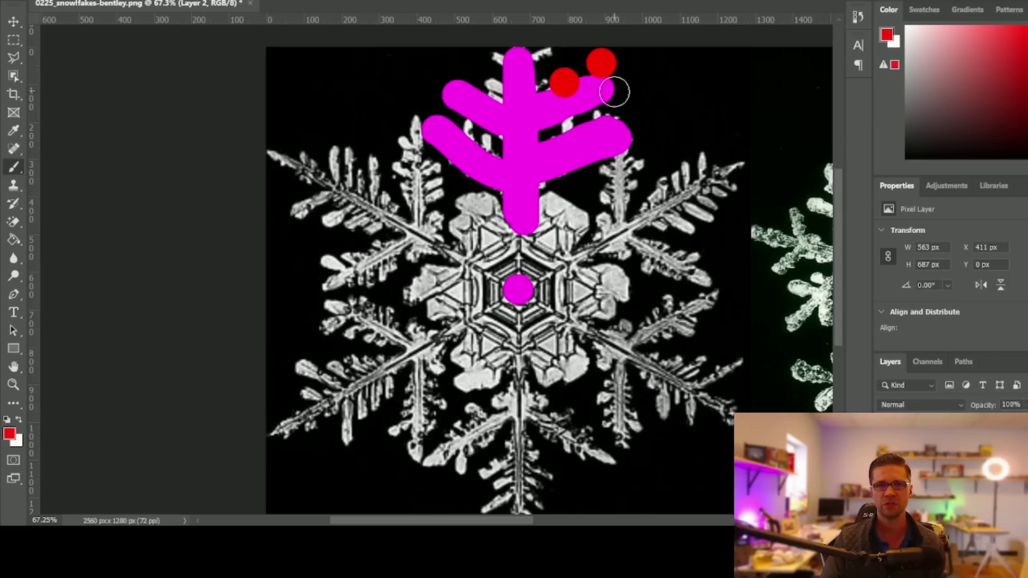
click(615, 94)
click(574, 105)
click(562, 141)
click(598, 128)
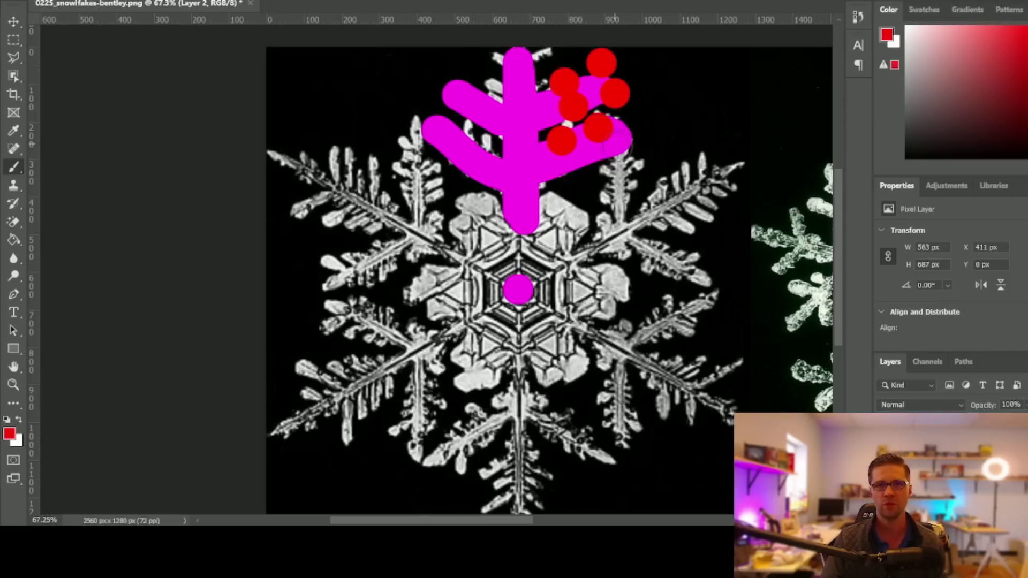
click(620, 155)
click(572, 167)
Paint eight red dots along the edges of the two left magenta branches.
click(452, 129)
click(475, 141)
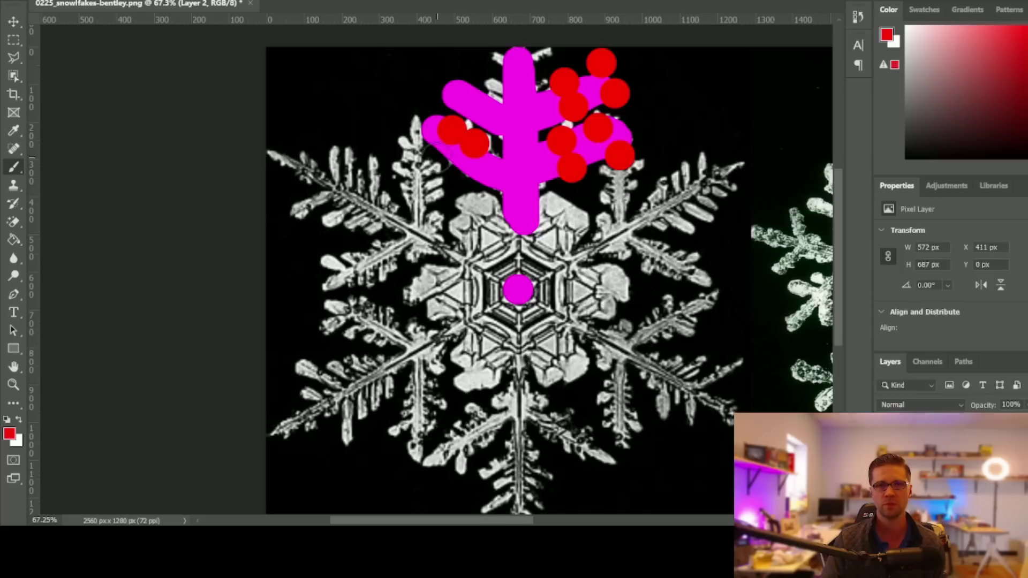
click(435, 158)
click(469, 182)
click(466, 78)
click(457, 101)
click(488, 119)
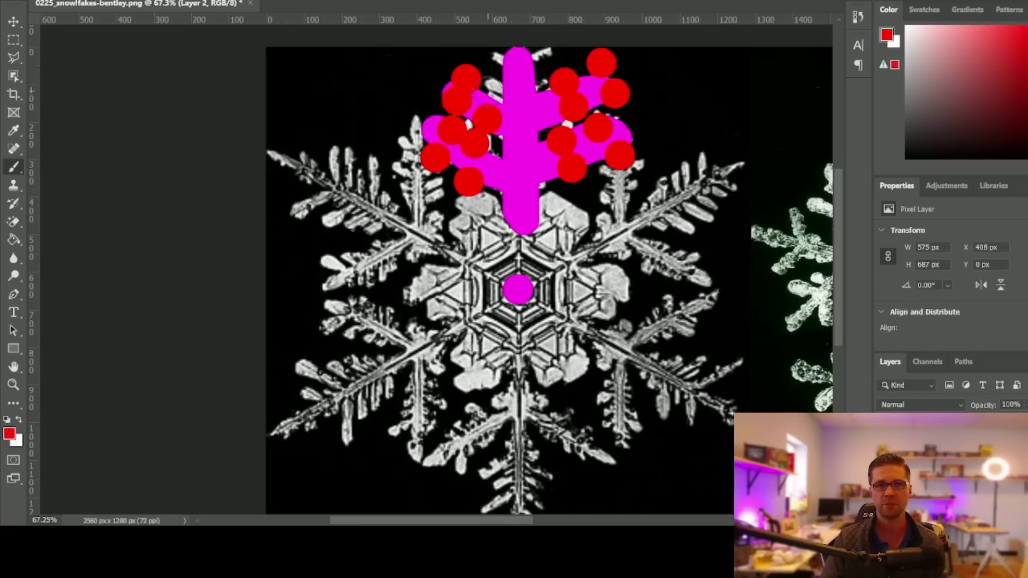
click(488, 91)
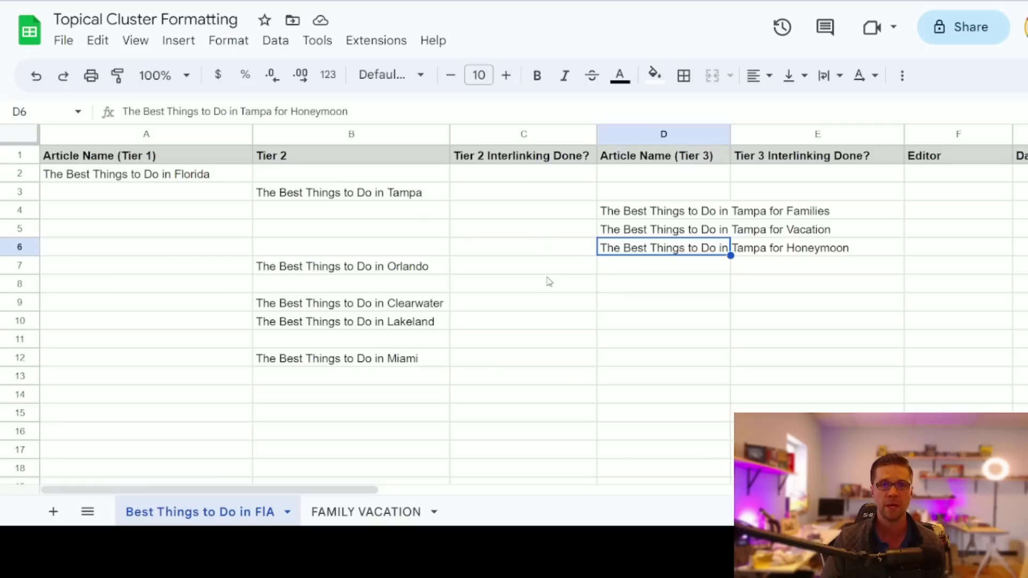
Switch to Google Sheets and review the Tier 1 to Tier 3 columns, the Tampa for Families article and the Orlando article.
click(558, 326)
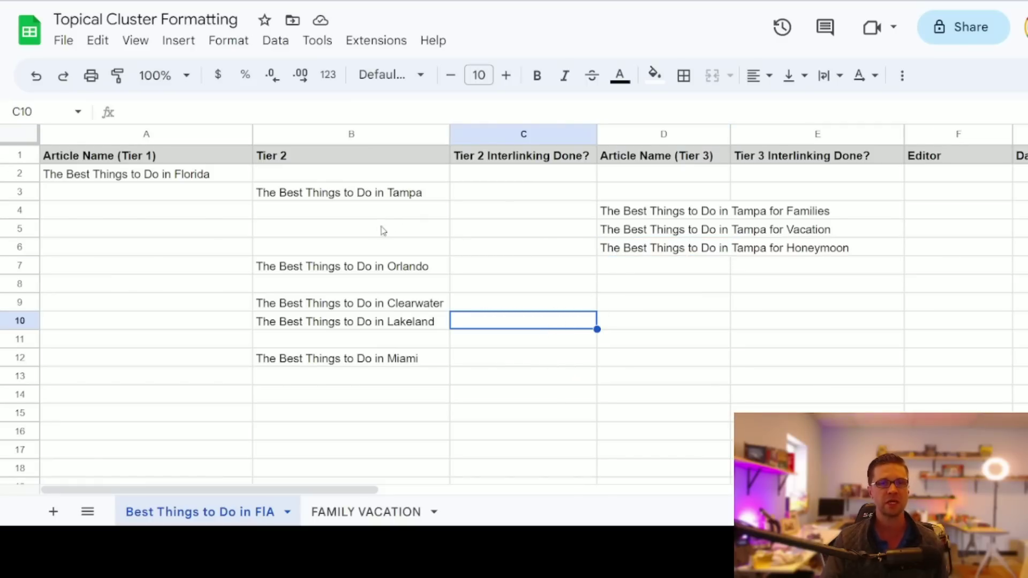
drag(163, 139, 659, 191)
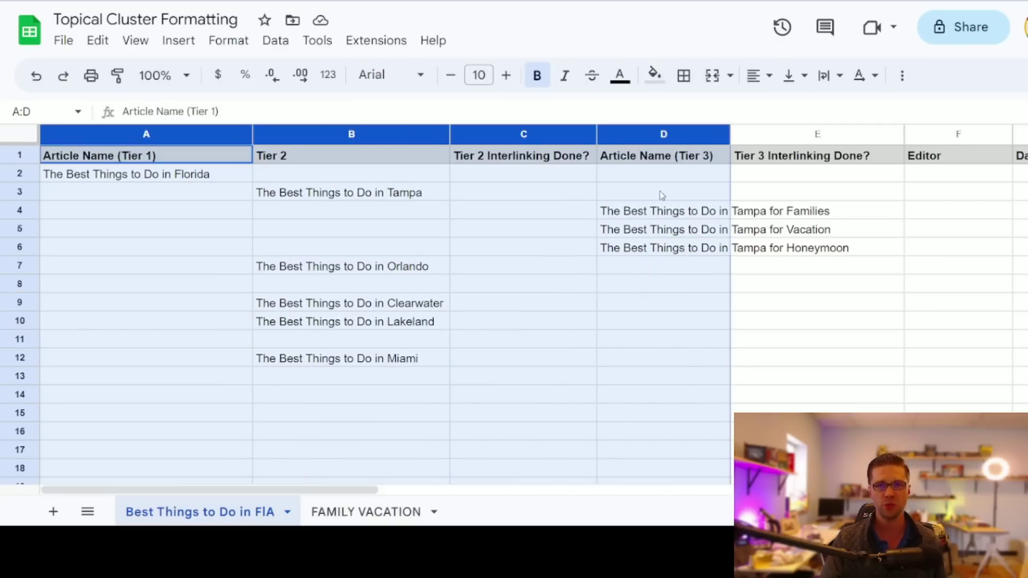
click(630, 329)
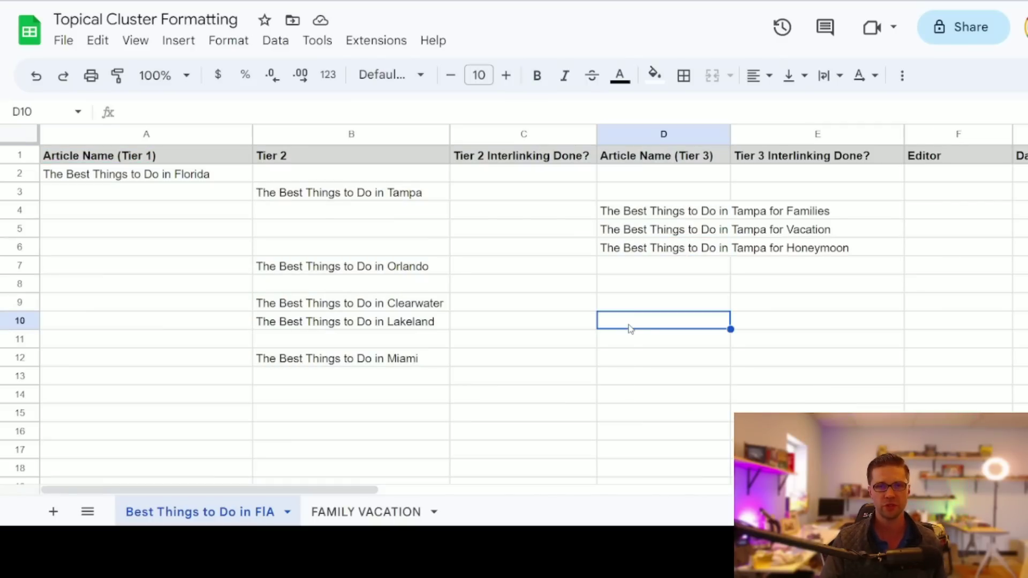
click(649, 219)
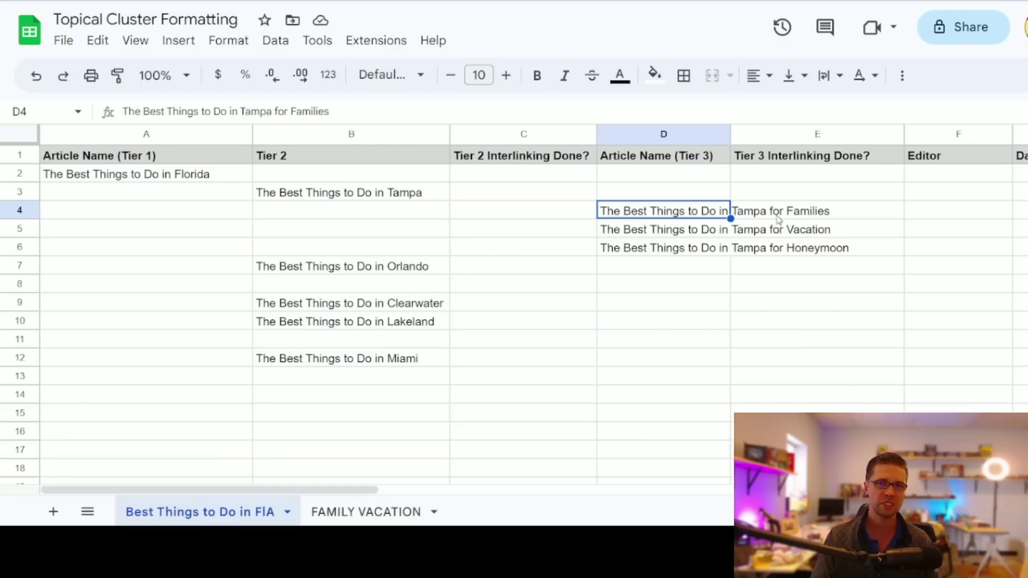
click(364, 270)
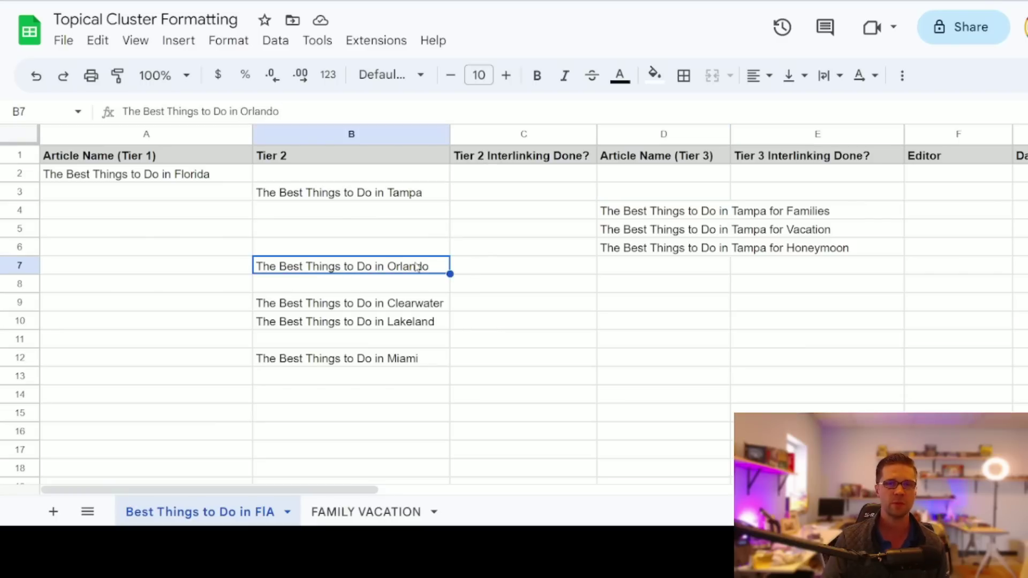
click(527, 284)
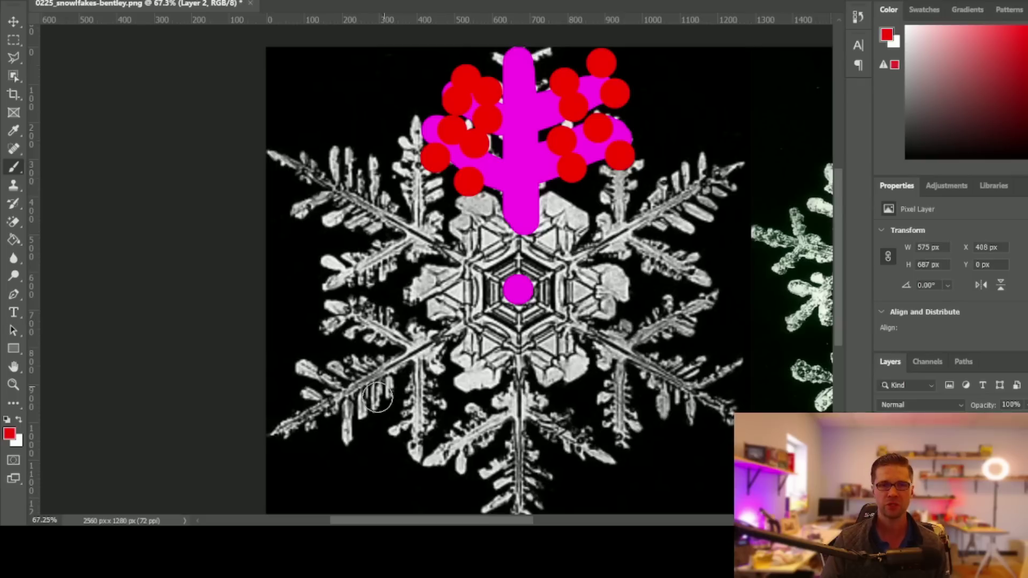
scroll(696, 328, up, 3)
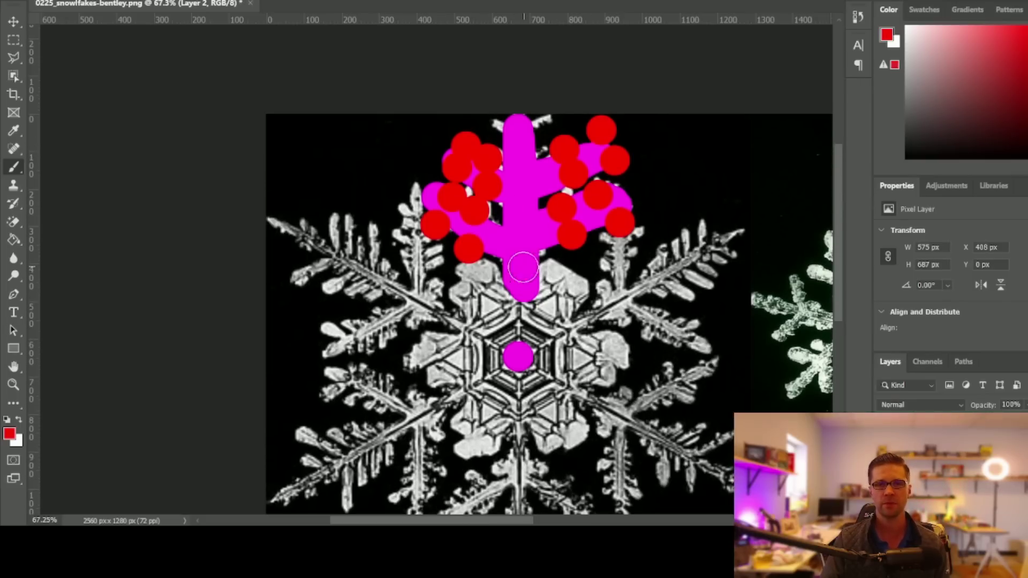
Sample the magenta from the vertical arm and paint a long stroke along the snowflake's upper-right arm.
alt+click(523, 250)
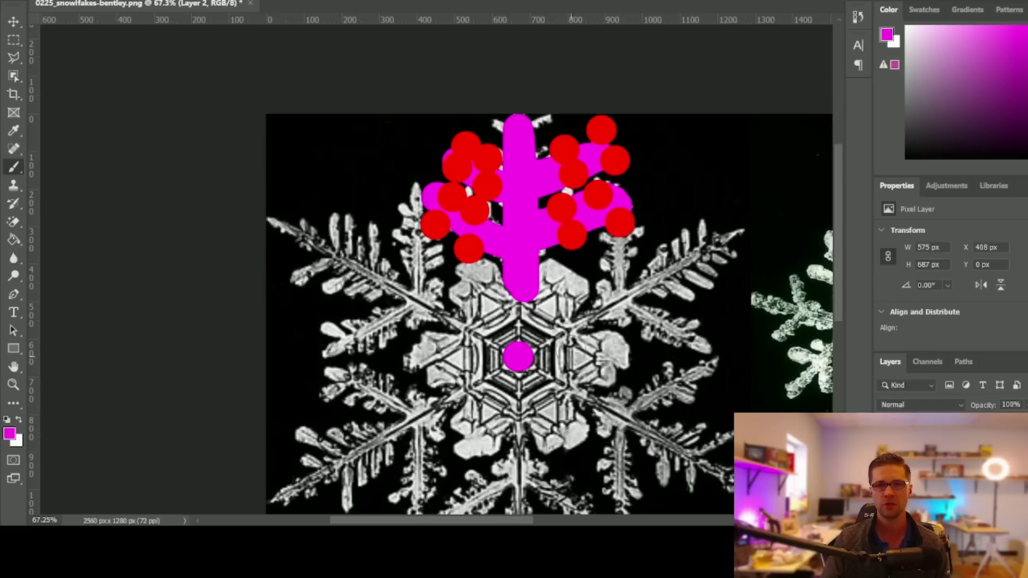
mouse_move(568, 340)
mouse_down()
mouse_move(705, 268)
mouse_move(747, 231)
mouse_up()
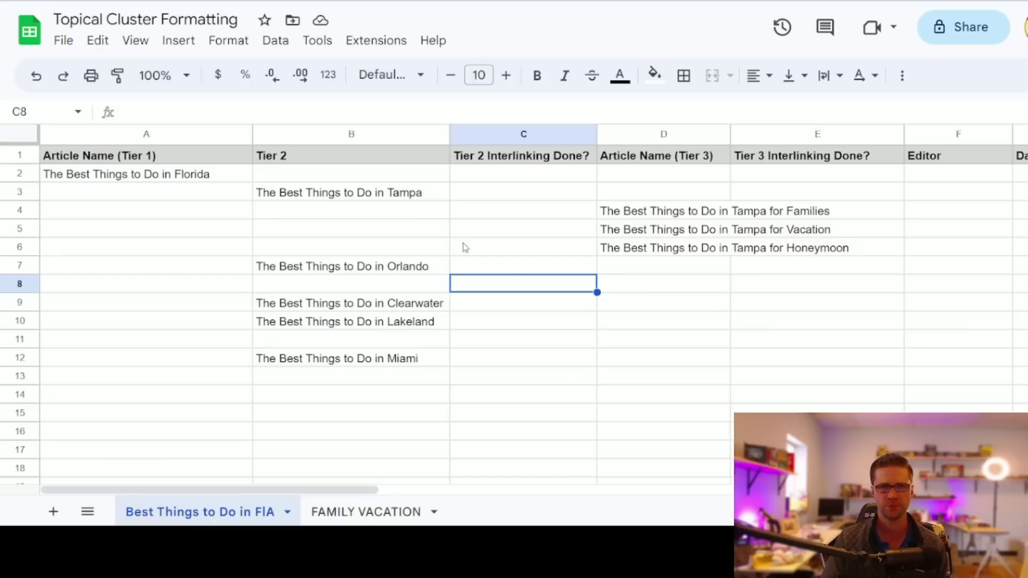
Switch to Google Sheets and compare the Tampa articles in Tier 3 with the FAMILY VACATION sheet.
click(648, 270)
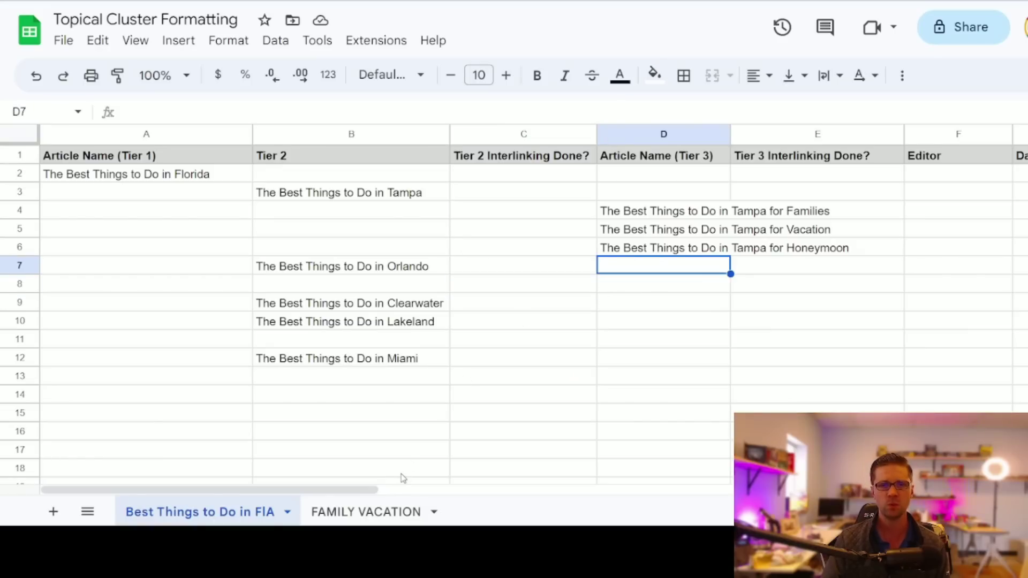
click(361, 514)
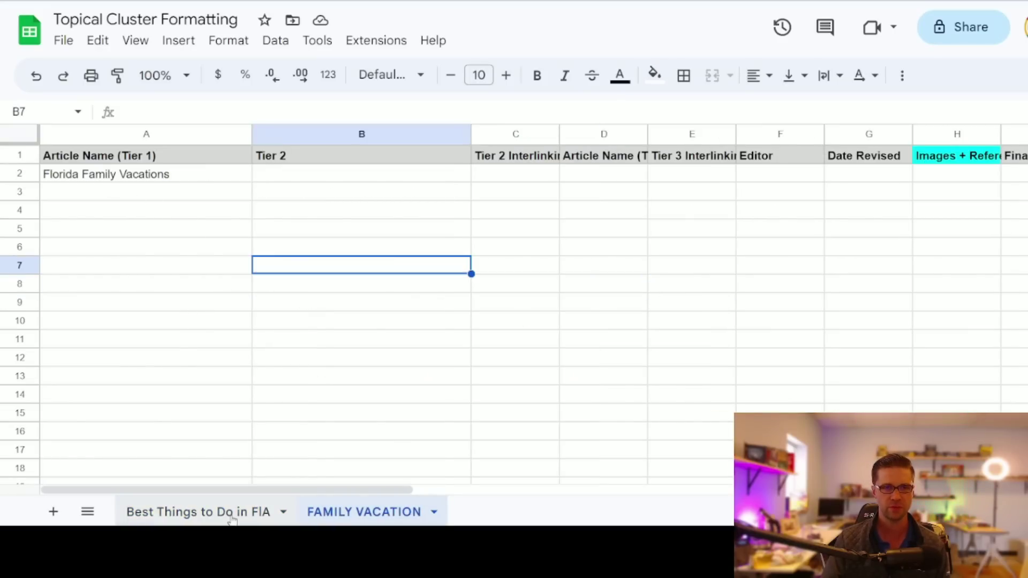
click(198, 513)
click(705, 239)
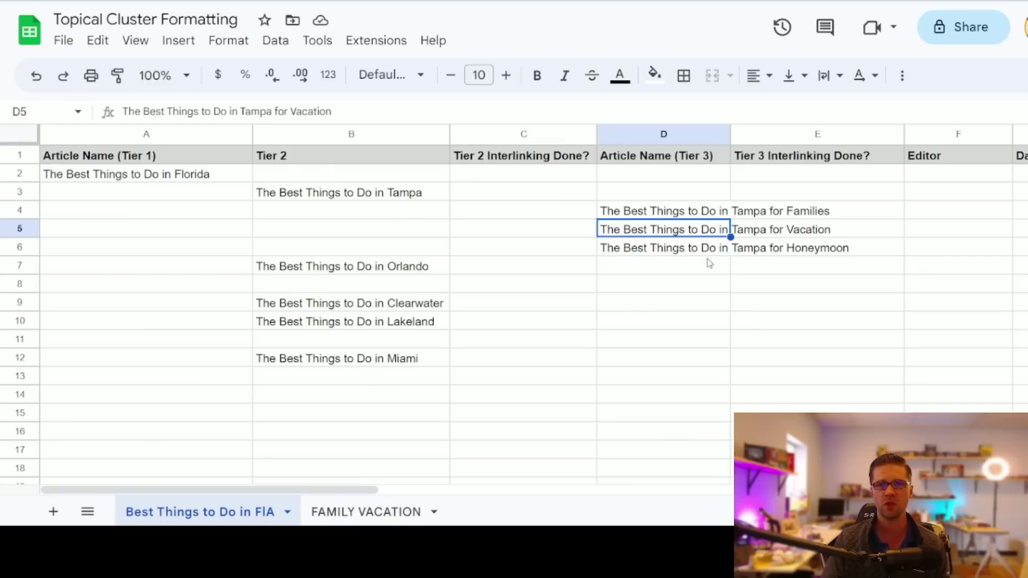
click(367, 512)
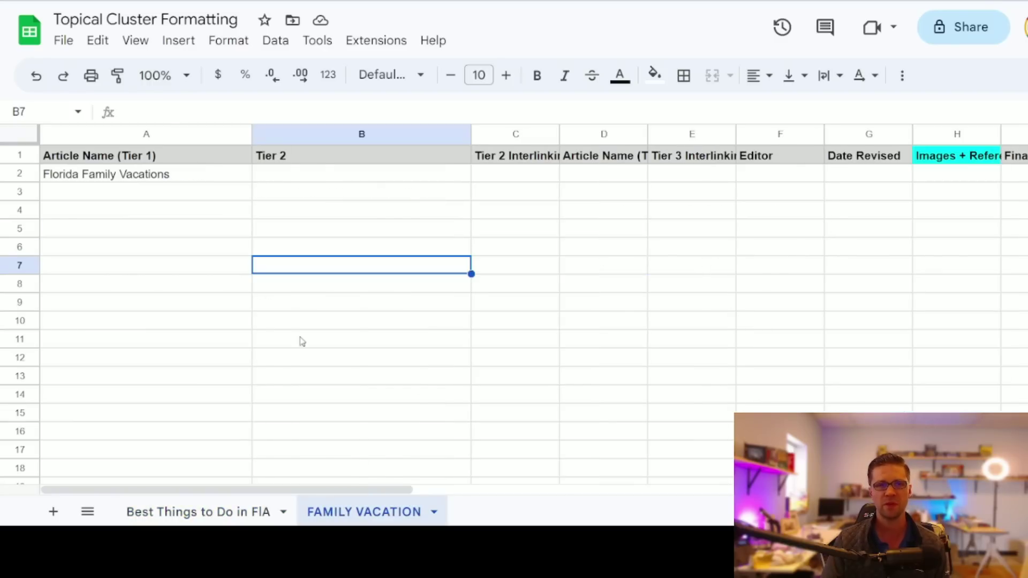
Select the Florida Family Vacations article, and in Photoshop retrace the upper-right magenta arm, extending its outer end slightly.
click(147, 178)
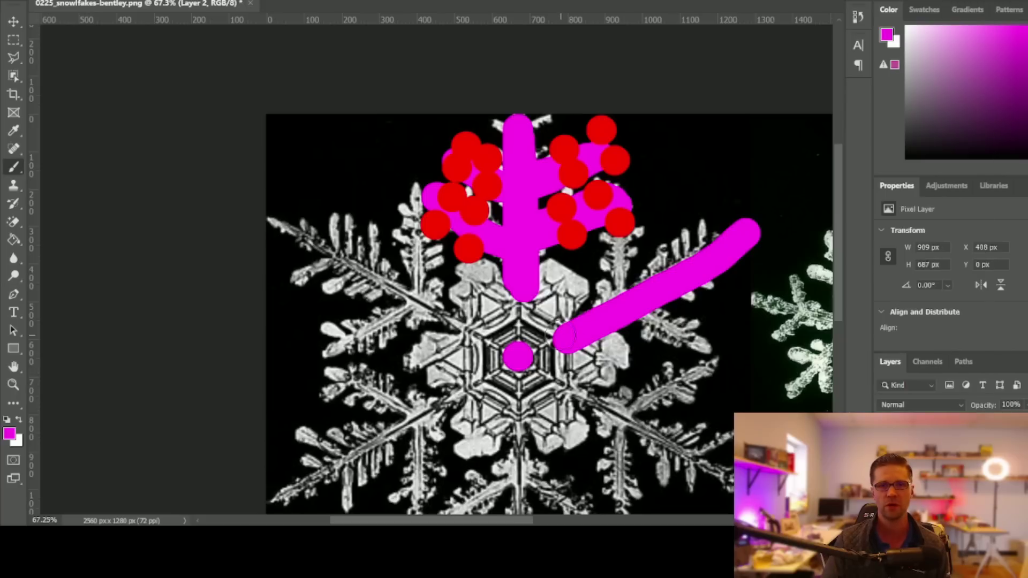
mouse_move(565, 336)
mouse_down()
mouse_move(702, 253)
mouse_move(750, 240)
mouse_up()
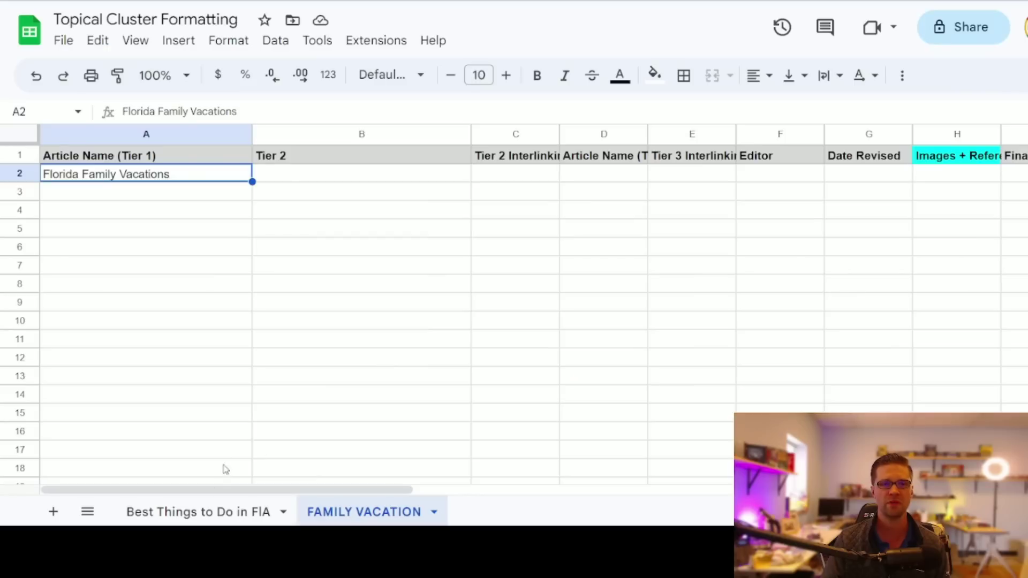
Switch to Google Sheets and examine how Florida Family Vacations relates to the Tier 2 articles and the Tampa articles in Tier 3.
click(215, 516)
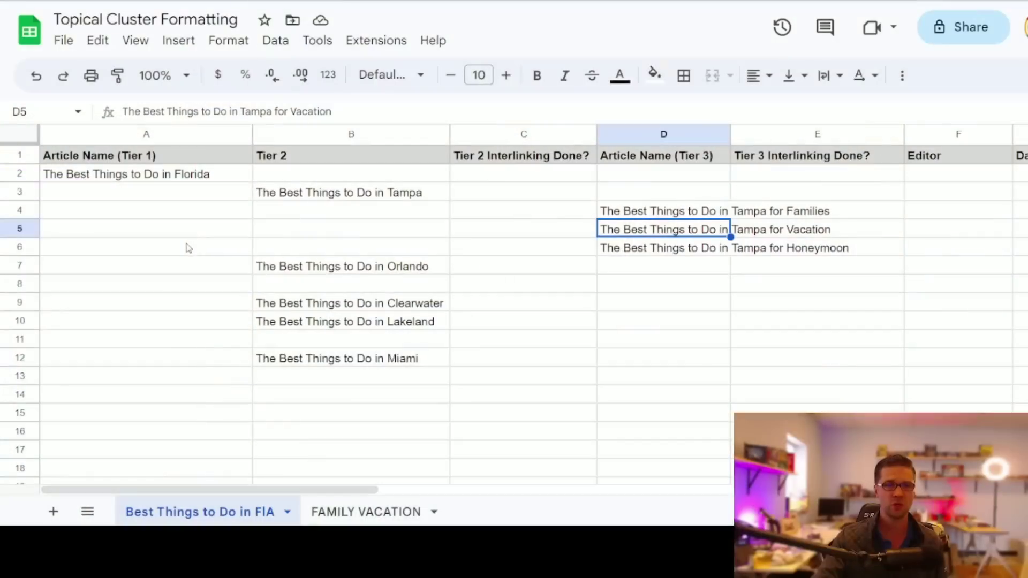
key(ctrl+shift+Page_Down)
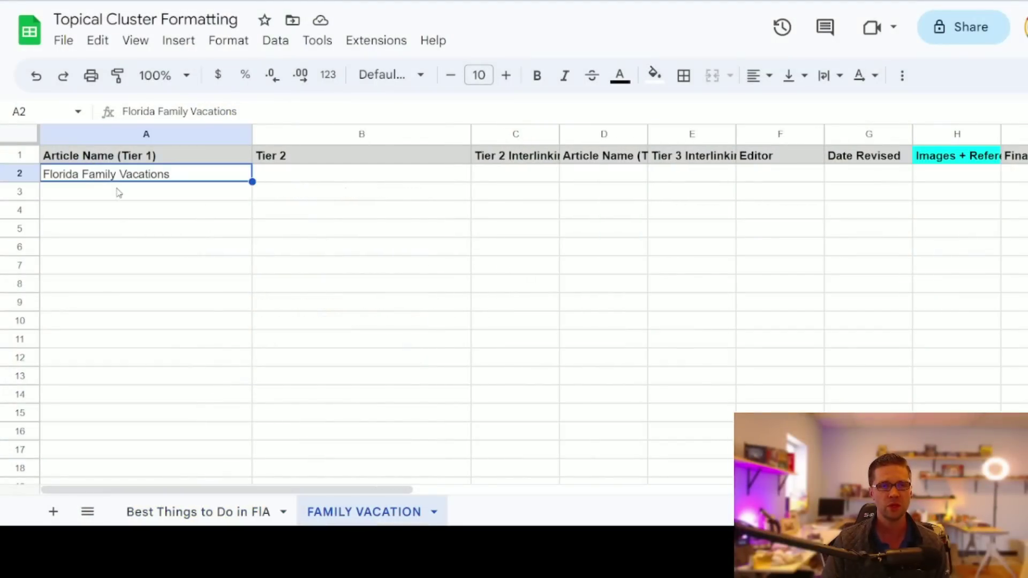
click(182, 510)
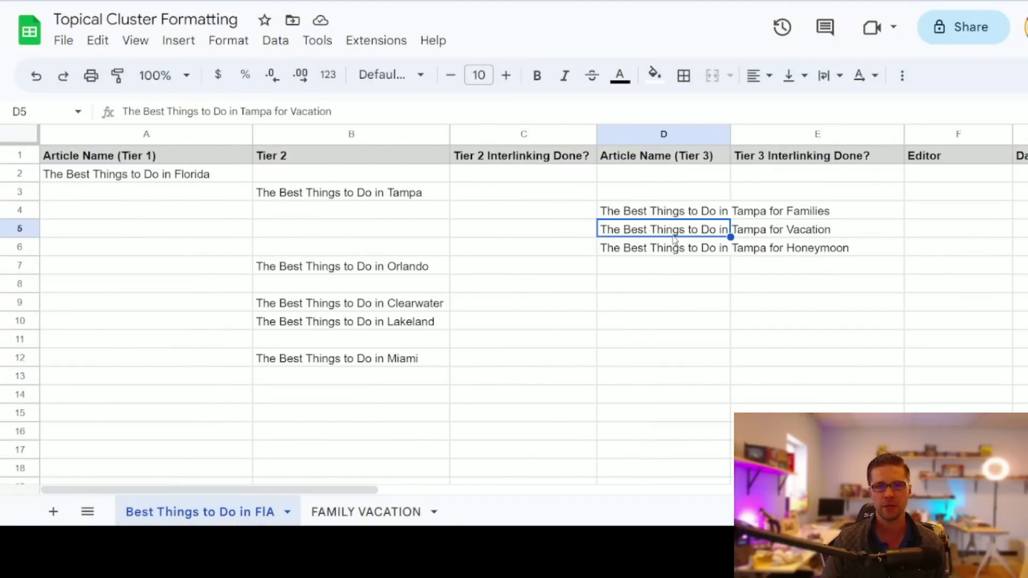
click(357, 134)
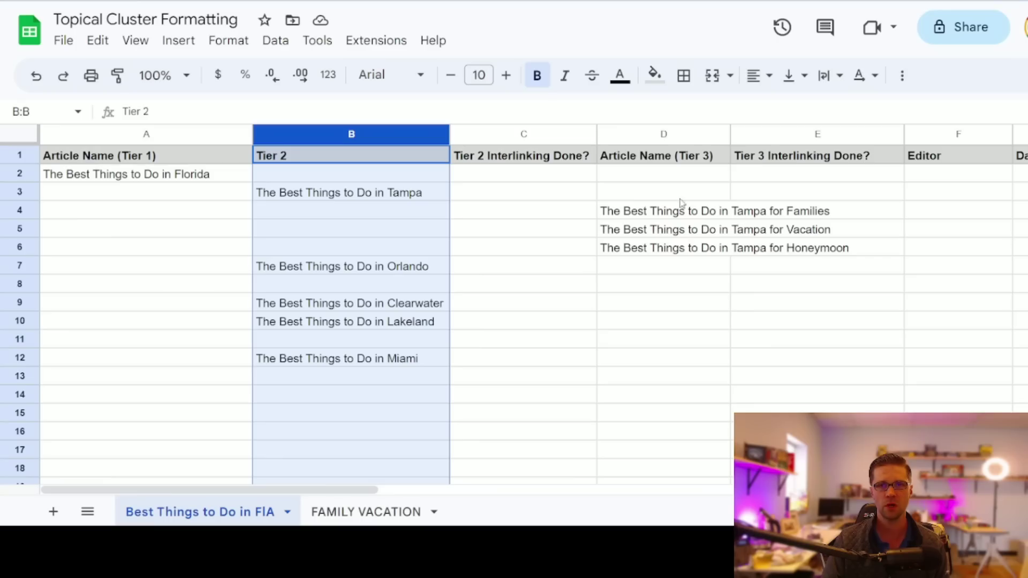
click(770, 217)
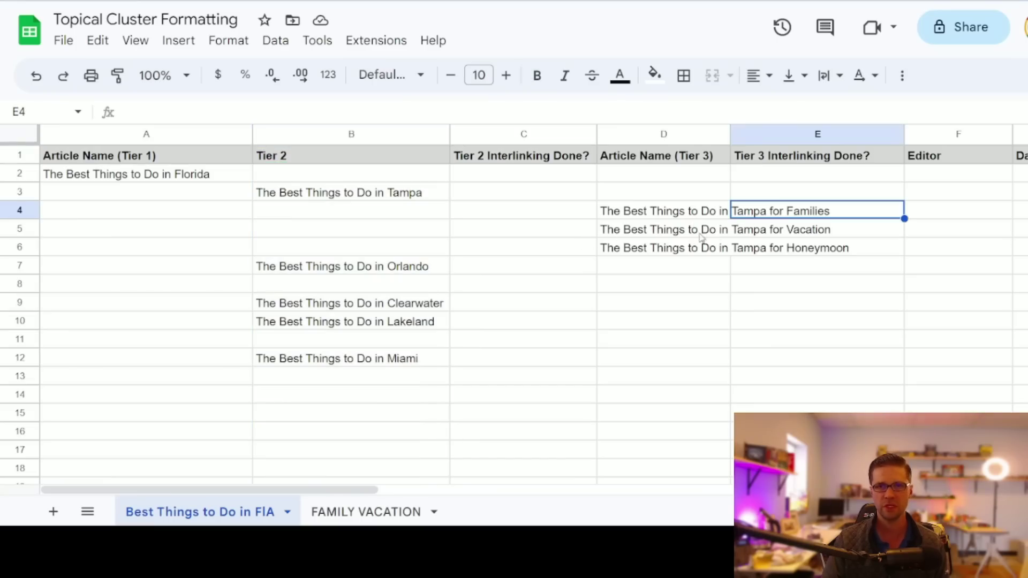
click(701, 236)
click(687, 253)
drag(642, 214, 635, 251)
click(615, 255)
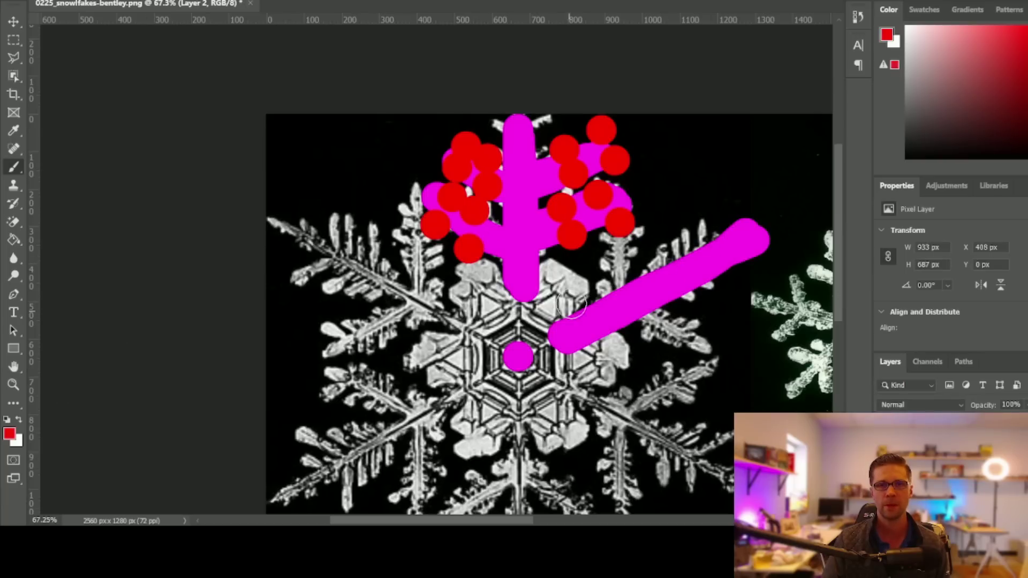
Switch to Photoshop and paint two red strokes from the lower-right branch's dots toward the new upper-right magenta arm.
drag(620, 224, 685, 230)
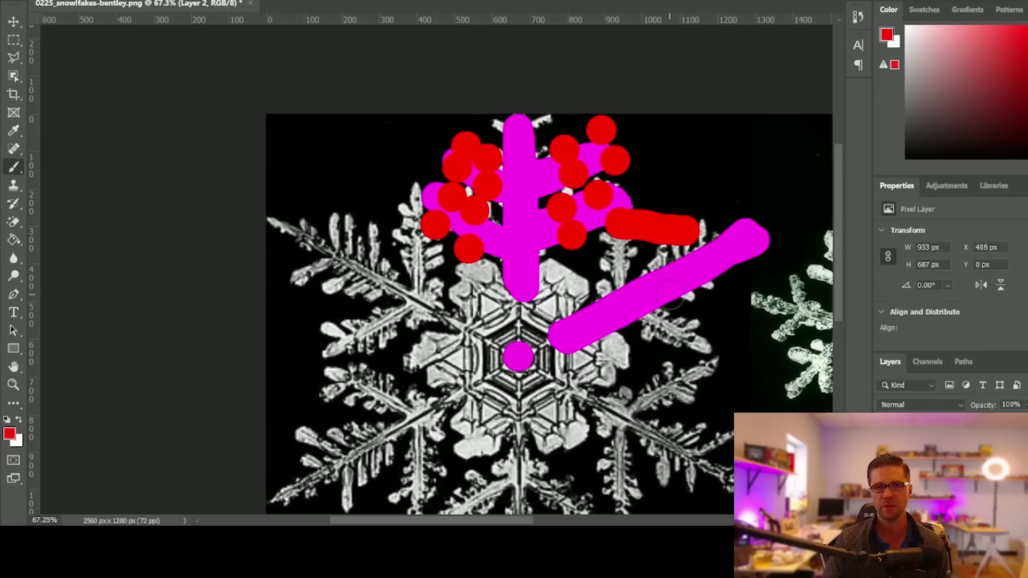
drag(565, 233, 627, 259)
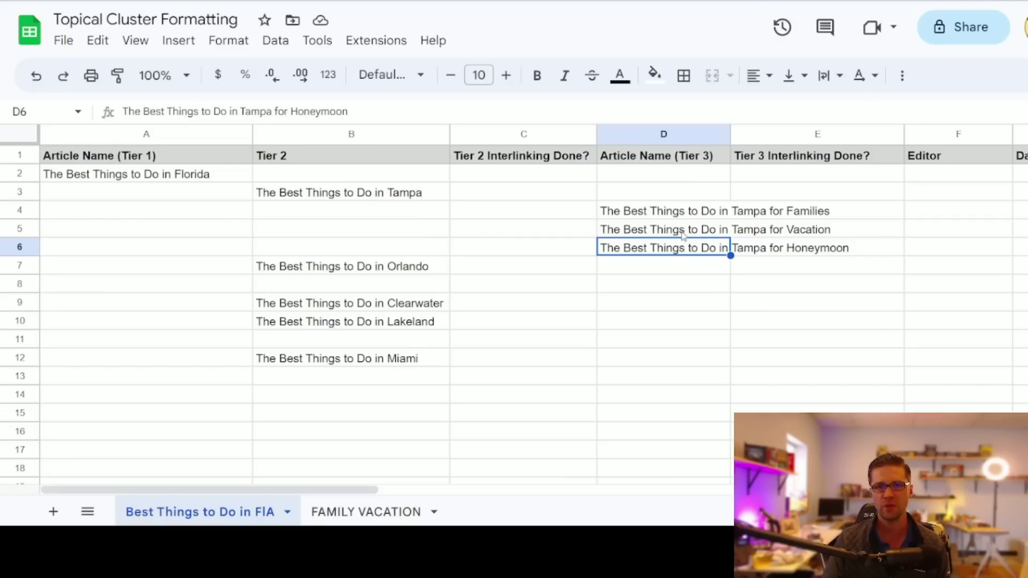
In the Google Sheets FAMILY VACATION sheet, copy Florida Family Vacations from Tier 1 into Tier 2 cells B3, B4 and B5.
click(682, 234)
click(333, 512)
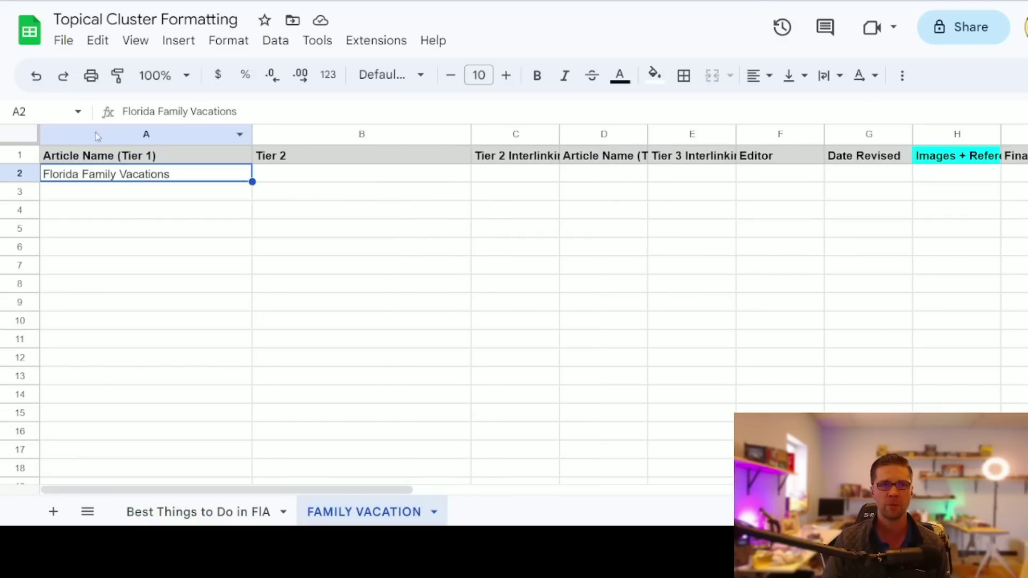
key(ctrl+c)
click(281, 199)
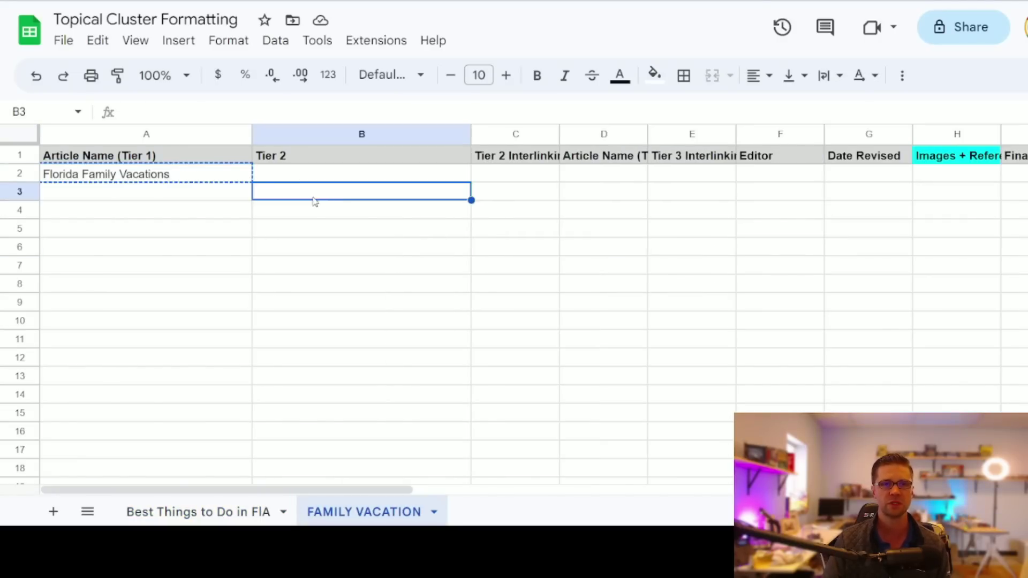
key(ctrl+v)
click(335, 214)
key(ctrl+v)
click(335, 232)
key(ctrl+v)
Extend the Tier 2 title in B3 to "Florida Family Vacations in Tampa Bay".
click(418, 187)
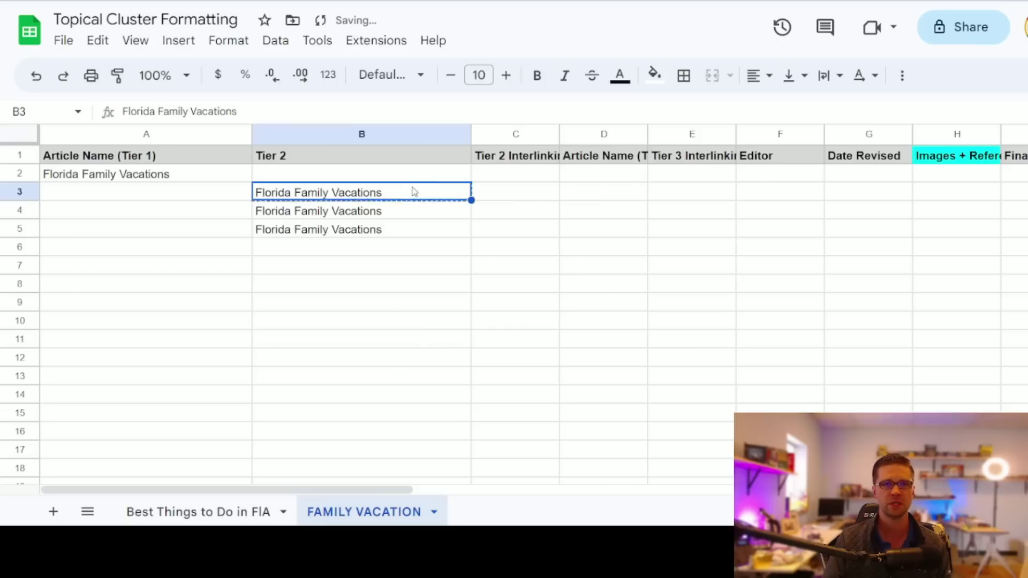
double_click(411, 188)
text(in Tampa Bay)
click(464, 266)
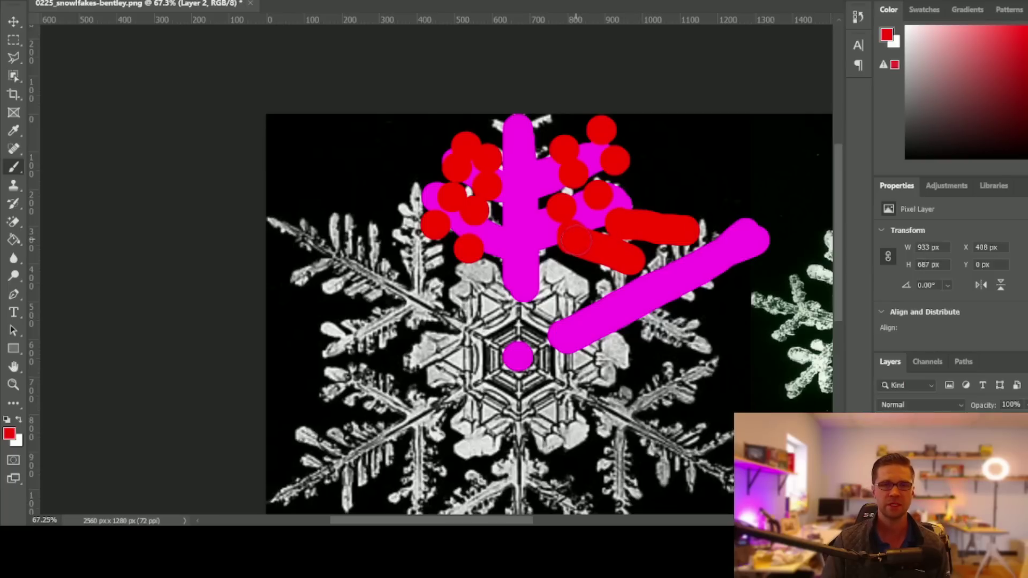
Switch to Photoshop, sample magenta from the upper-right arm and paint a short branch upward to the lower red stroke.
alt+click(654, 310)
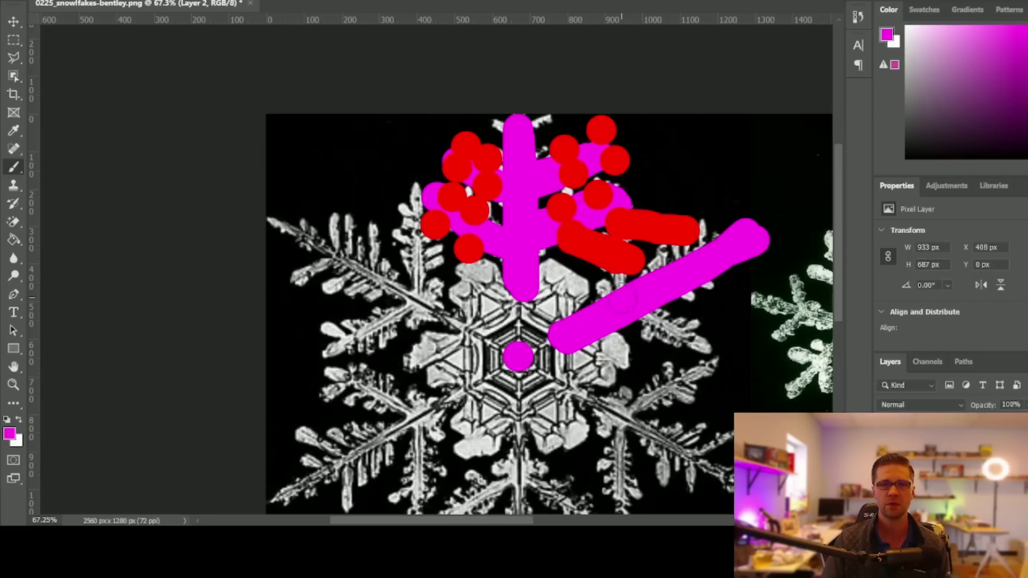
drag(621, 281, 622, 261)
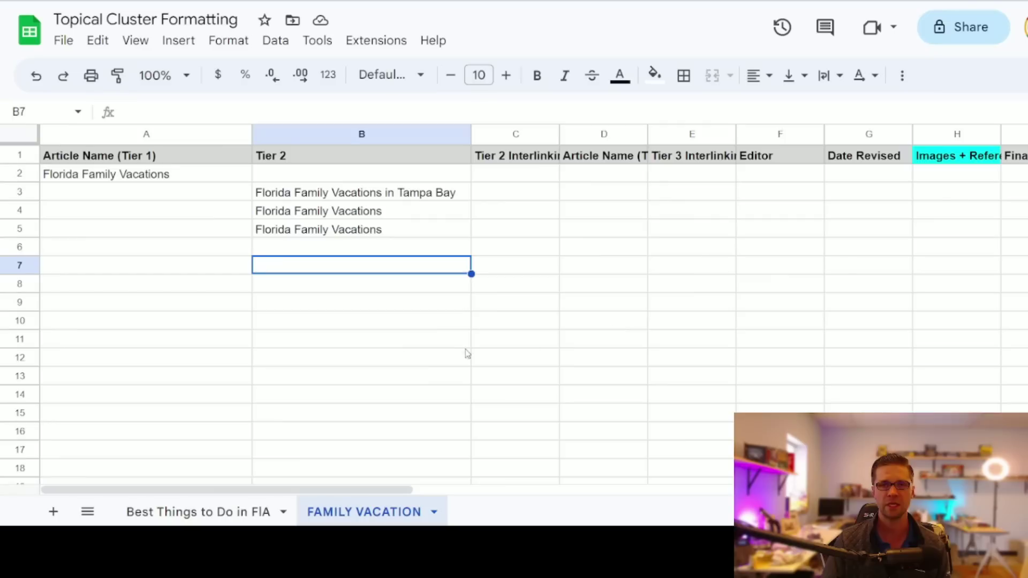
Switch to Google Sheets and fill the Tier 2 cell "Florida Family Vacations in Tampa Bay" with bright green.
click(334, 133)
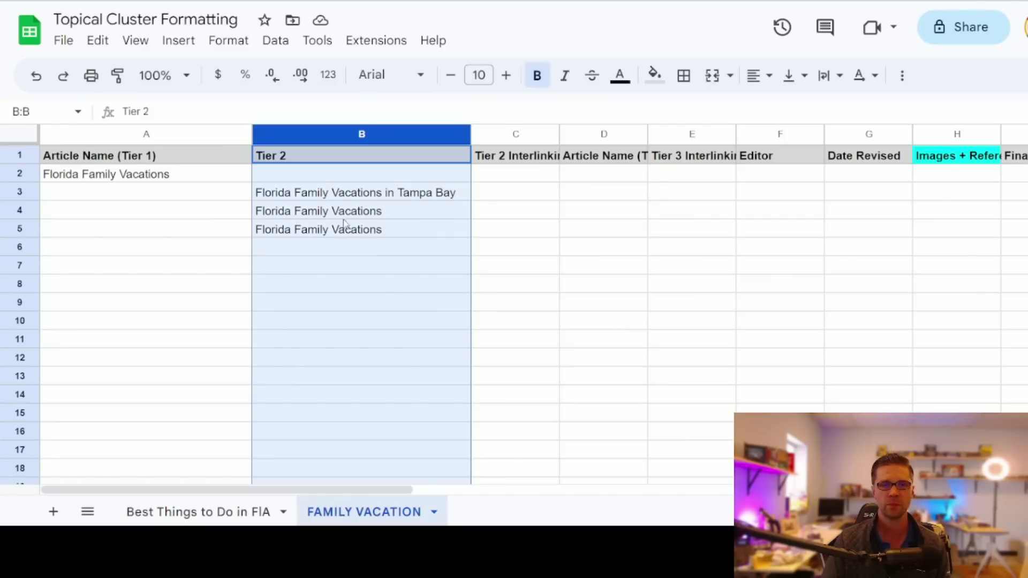
click(346, 201)
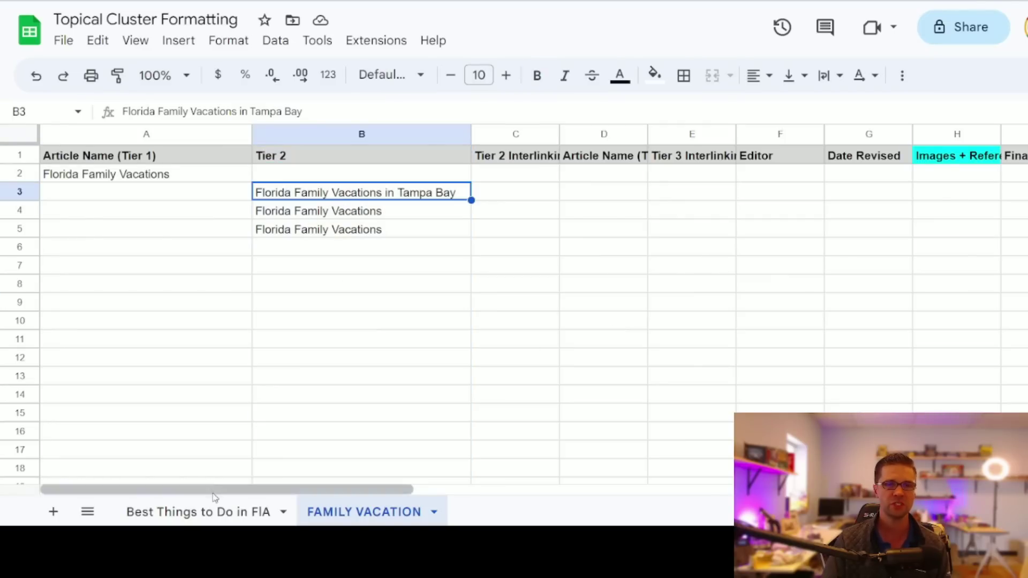
click(654, 74)
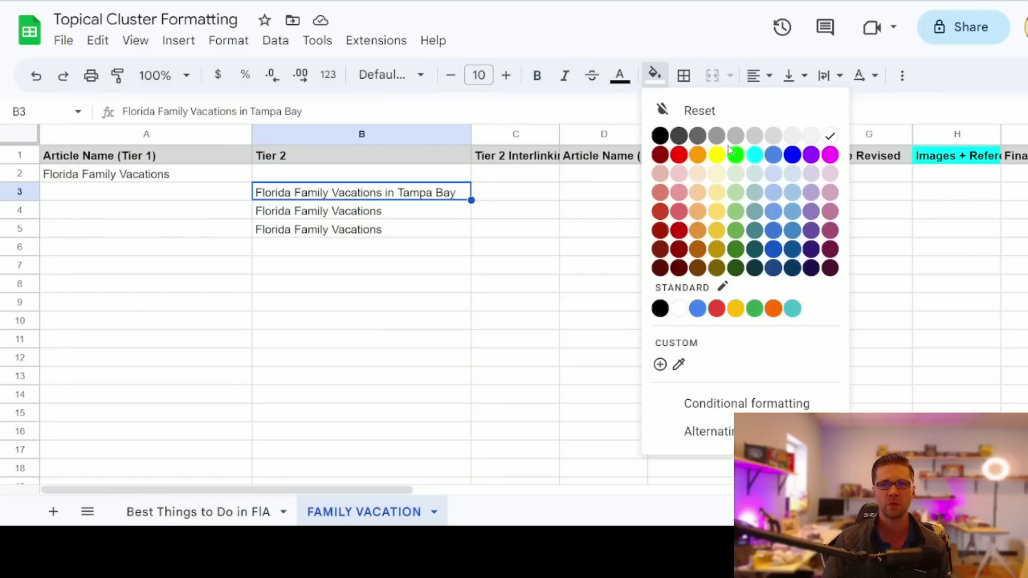
click(734, 154)
In the Best Things to Do in FlA sheet, fill the Tier 3 Tampa for Families cell with bright green.
click(245, 502)
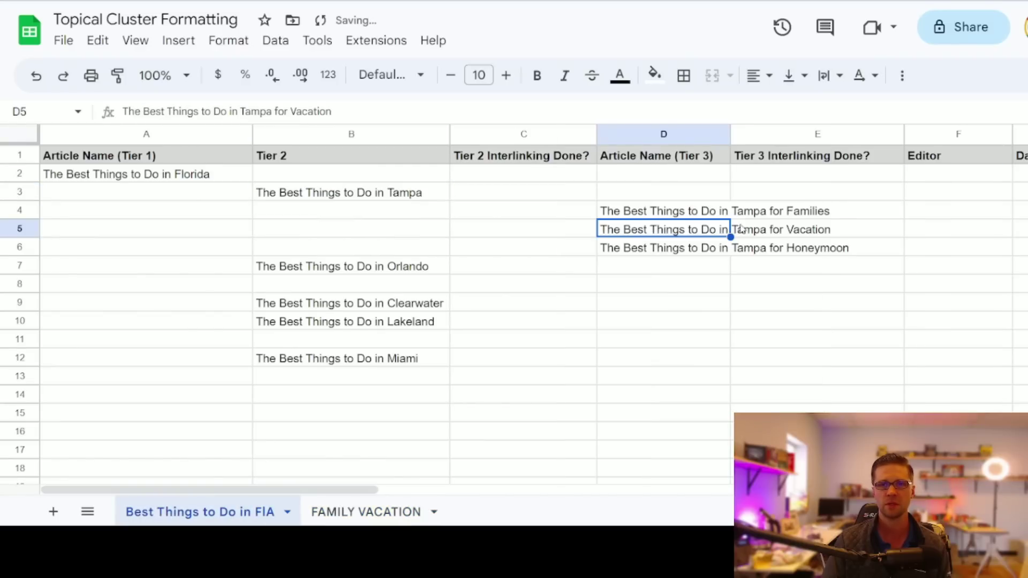
click(687, 212)
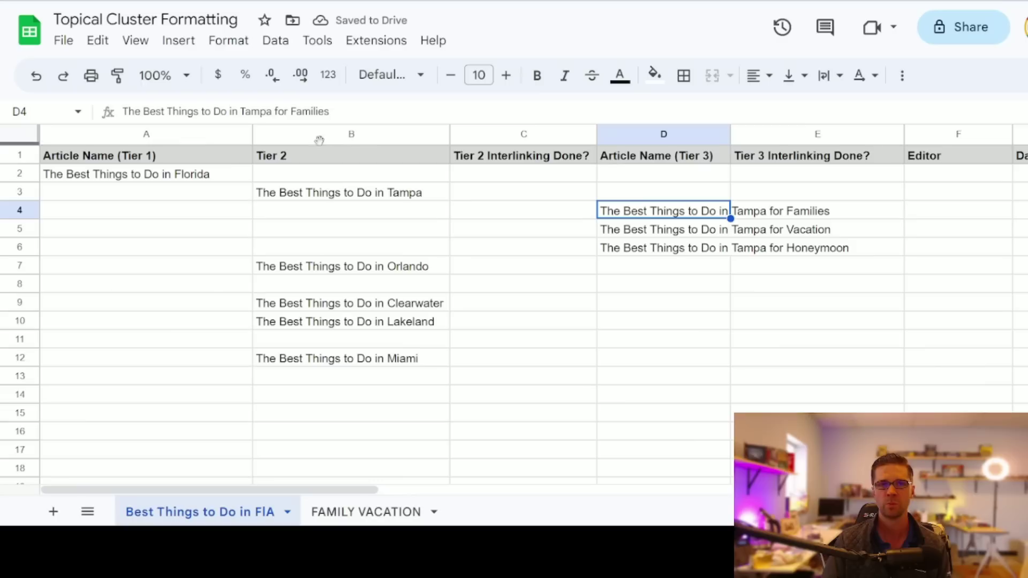
click(655, 74)
click(727, 156)
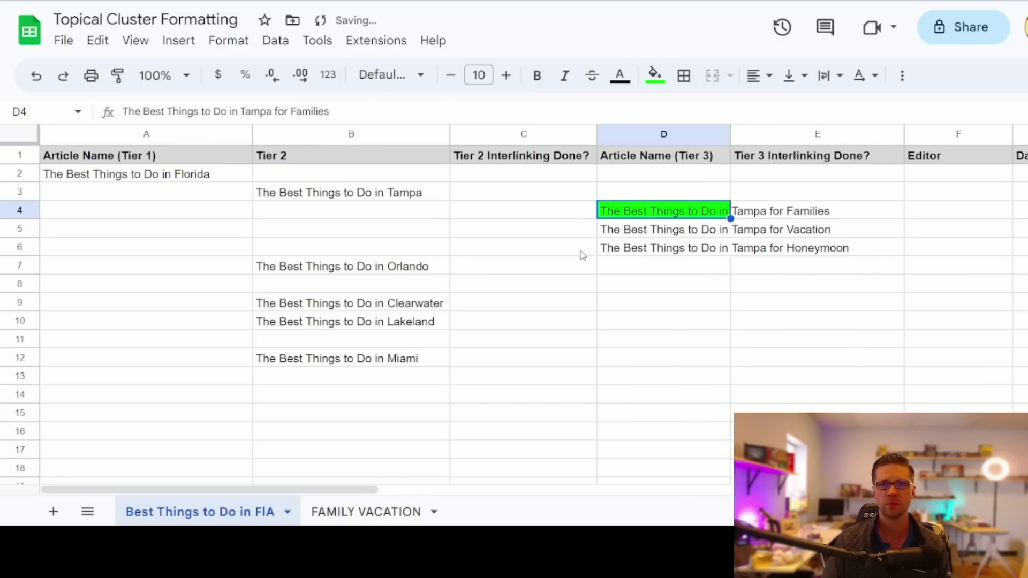
Widen the Tier 3 article name column so the full Tampa titles fit inside it.
key(Down)
key(Down)
key(Left)
drag(731, 135, 897, 134)
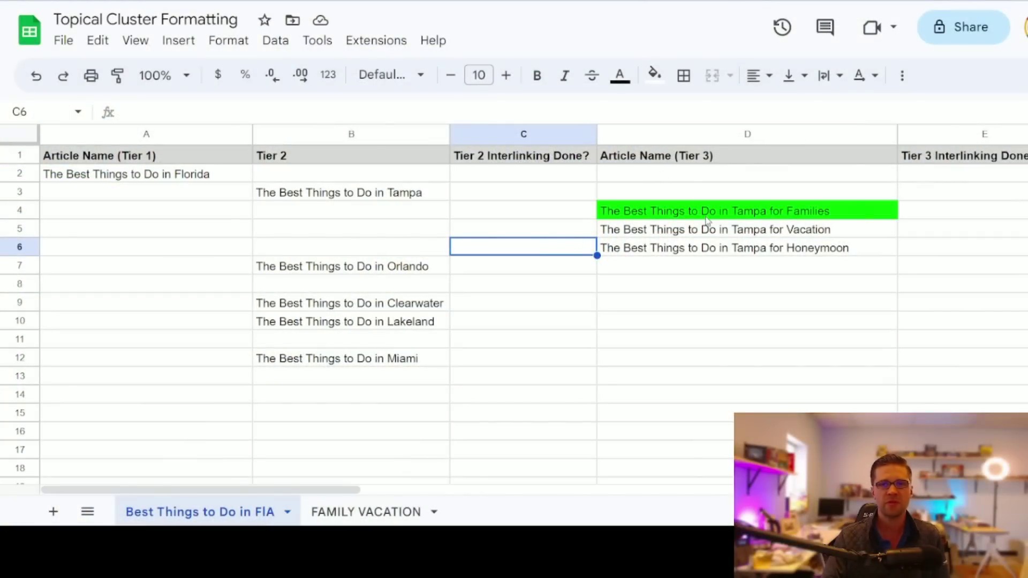
Compare the green Tampa for Families article with the green Tampa Bay article in the FAMILY VACATION sheet.
click(706, 220)
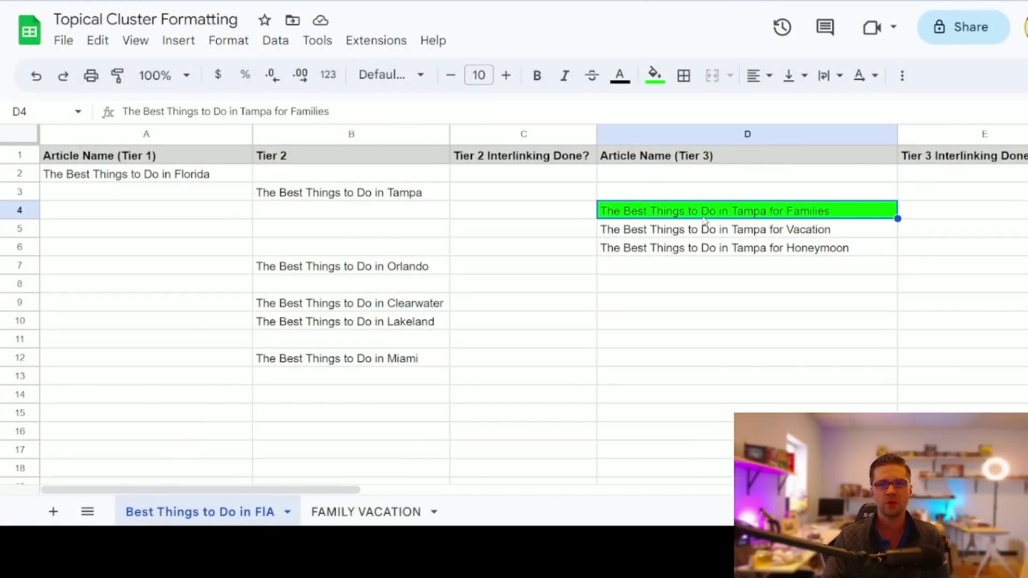
click(372, 514)
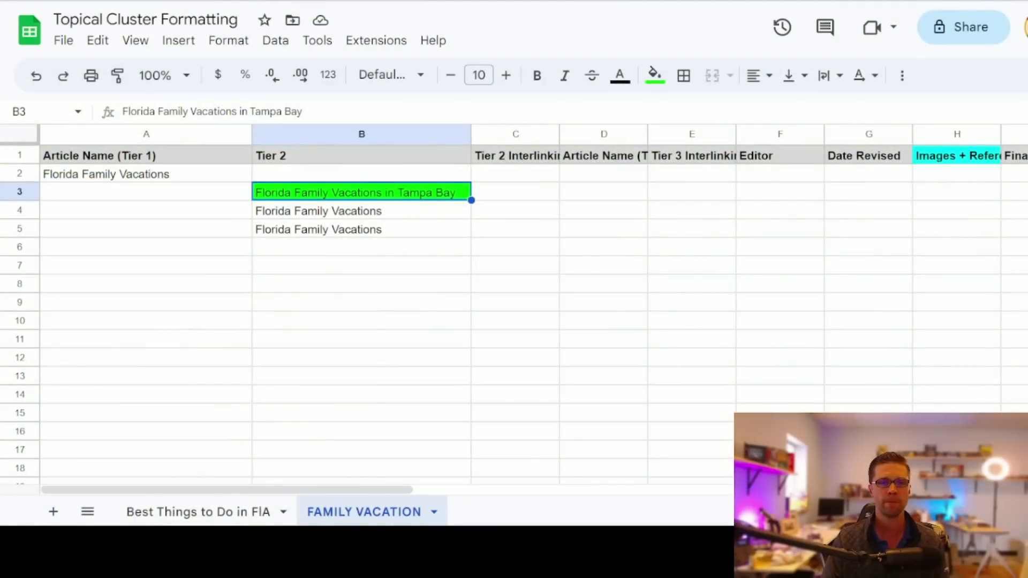
click(194, 515)
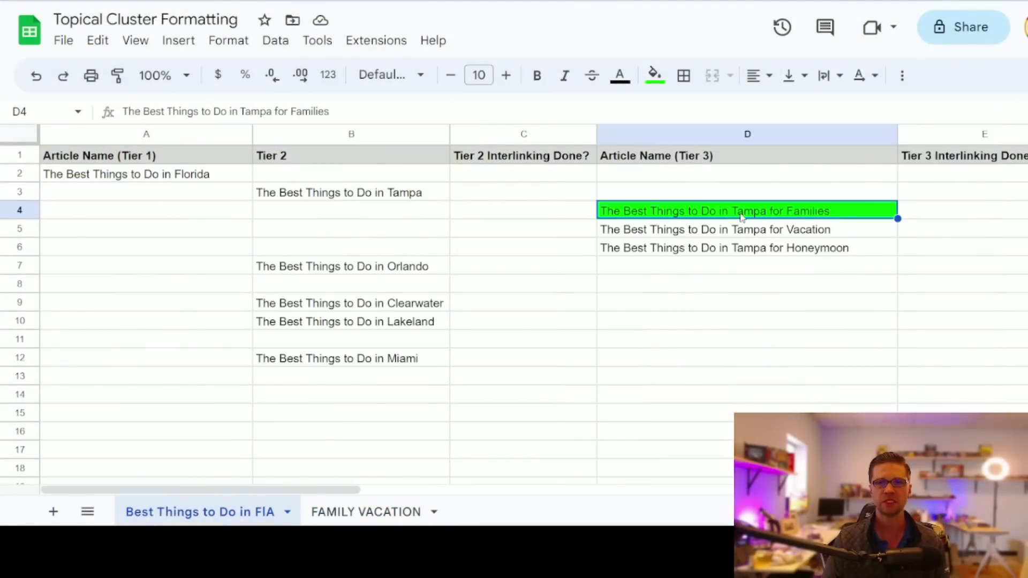
Search Google for the copied Tampa for Families title and inspect the result "The 29 Fun & Best Kids Things to Do in Tampa Bay in 2023".
key(ctrl+c)
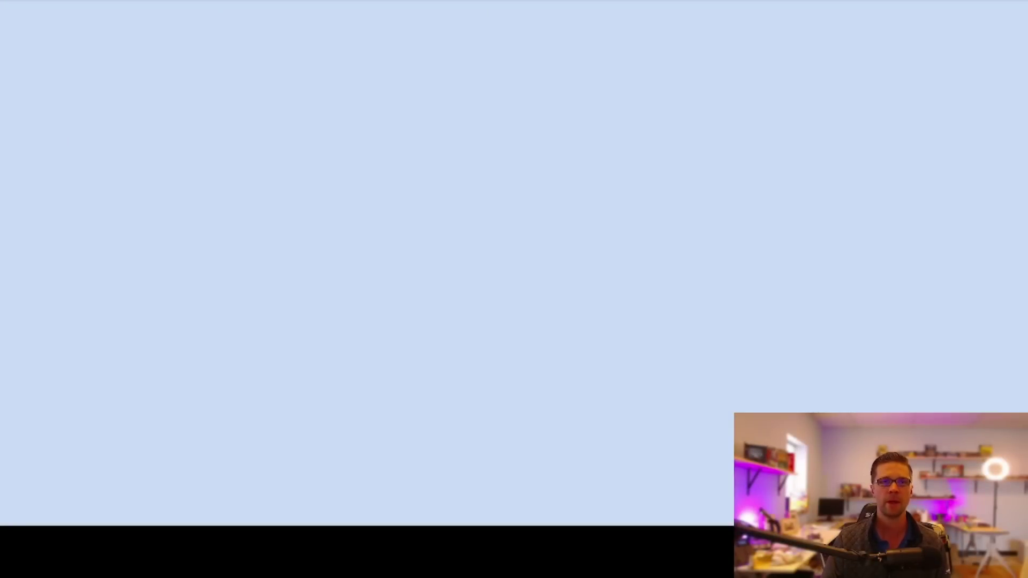
scroll(27, 275, down, 6)
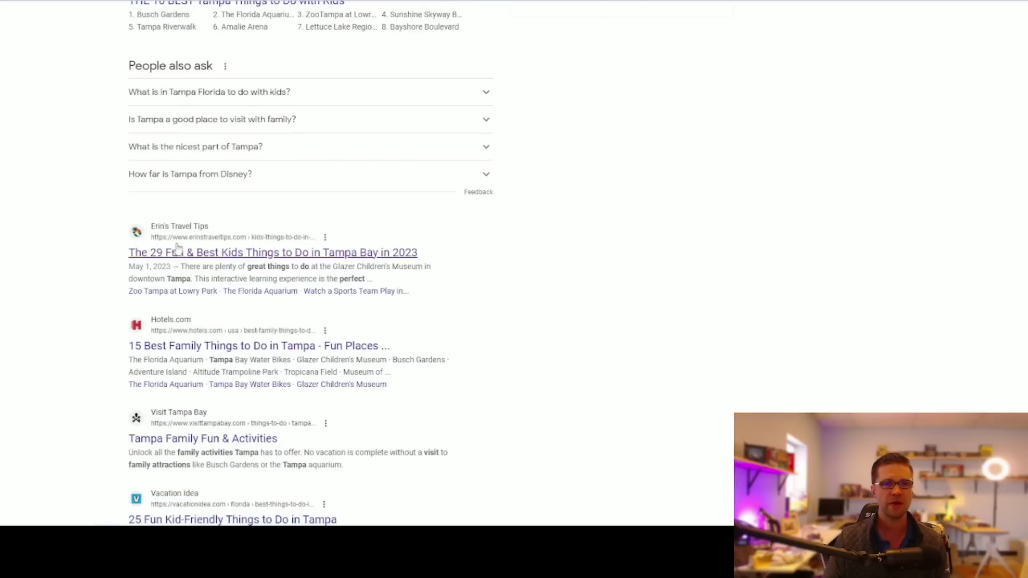
click(197, 264)
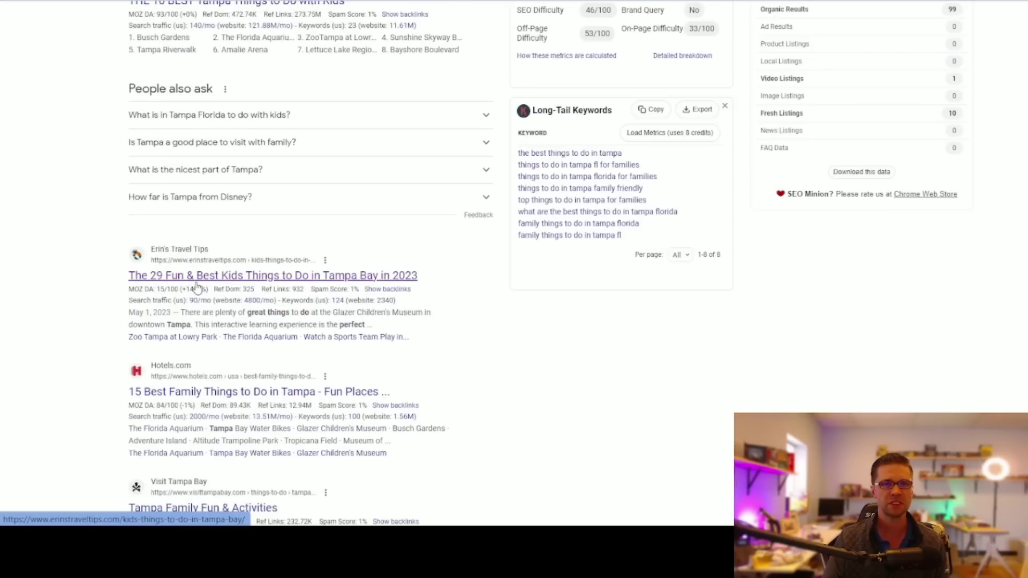
Review the Ahrefs overview of the erinstraveltips.com kids-things-to-do-in-tampa-bay page, including its backlinks and traffic history.
scroll(165, 306, up, 10)
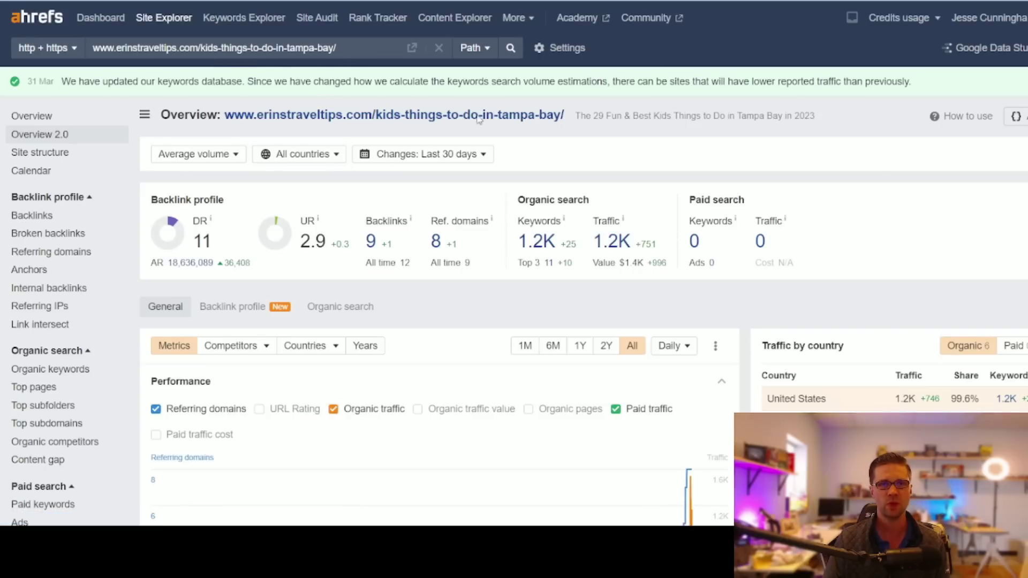
scroll(110, 312, down, 3)
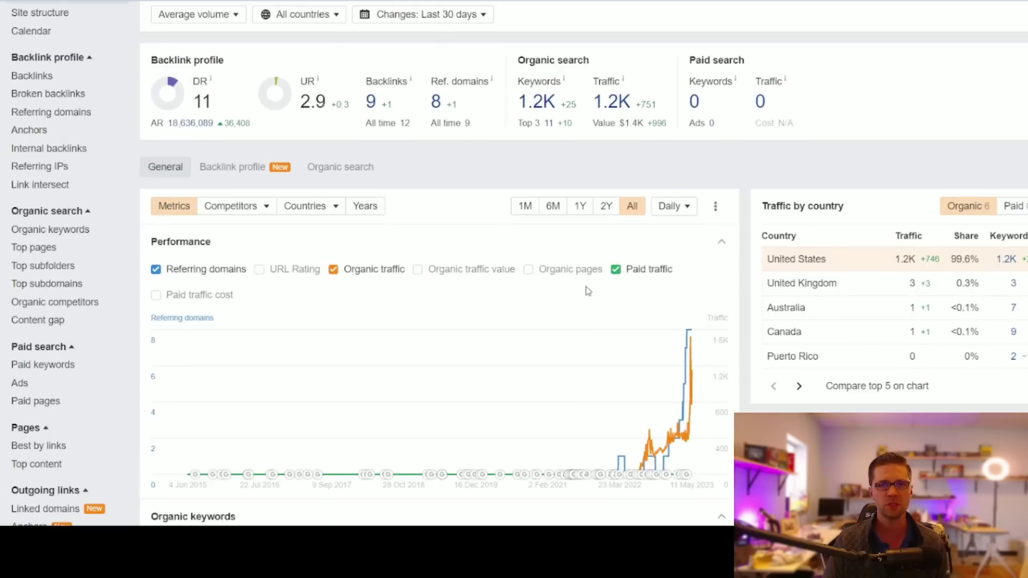
scroll(110, 312, down, 6)
scroll(275, 375, up, 6)
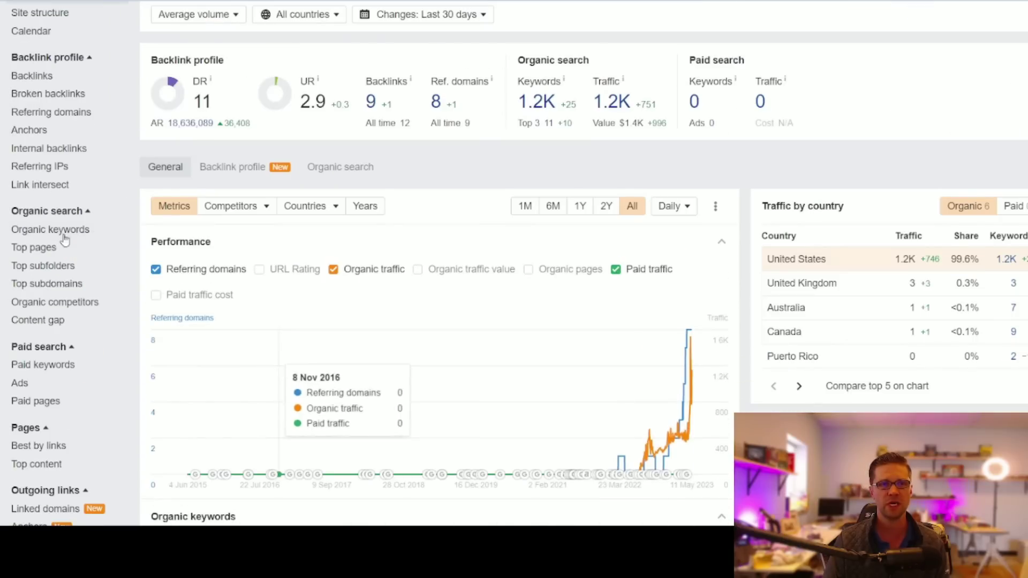
Examine the organic keywords that the Tampa Bay kids article ranks for in Ahrefs.
click(66, 230)
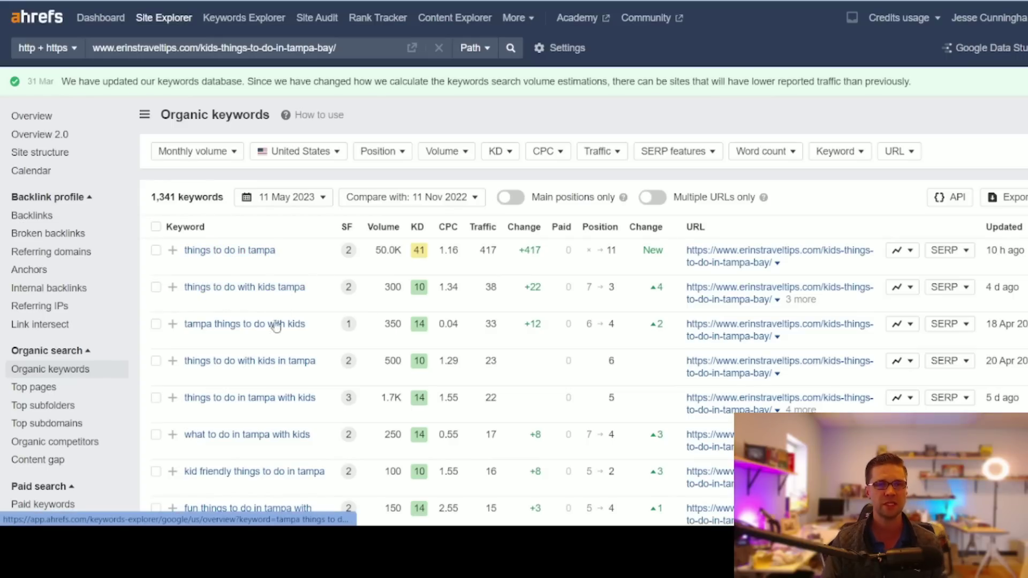
scroll(284, 335, down, 4)
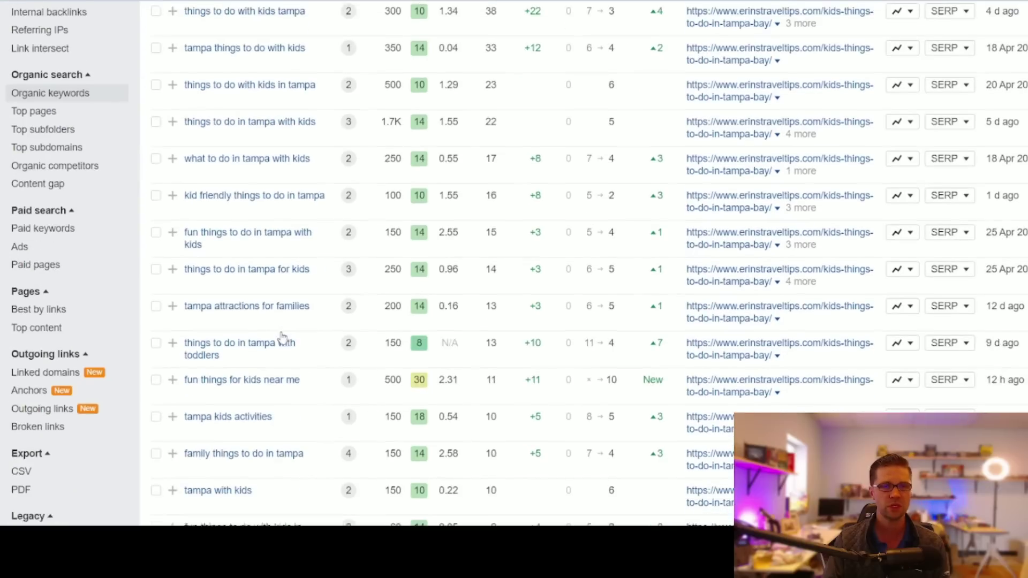
scroll(284, 337, up, 2)
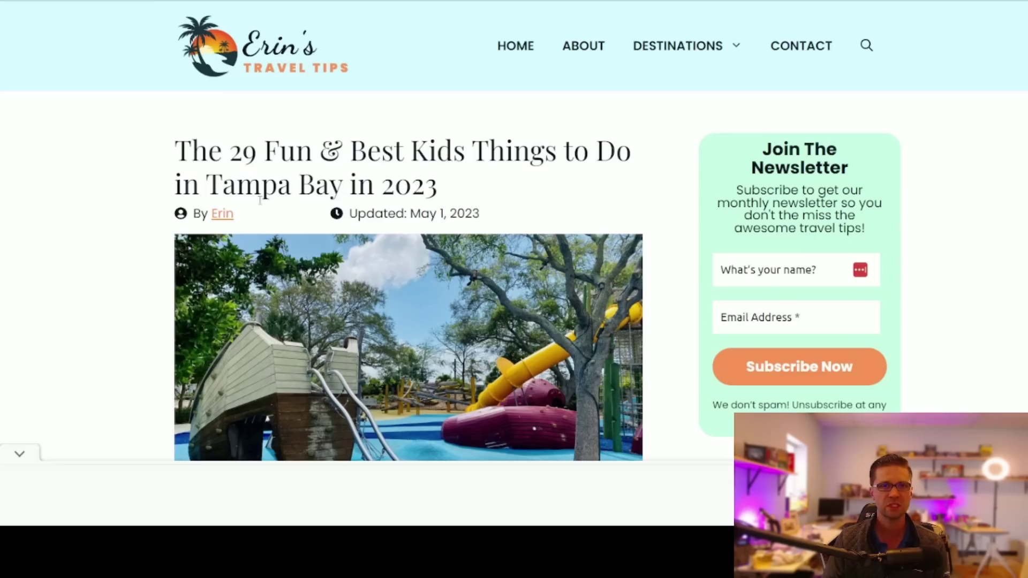
List the Tampa Bay kids article's headers with the SEO extension and copy those from 1. Zoo Tampa at Lowry Park through 29. Munchkin Town.
click(818, 2)
click(524, 32)
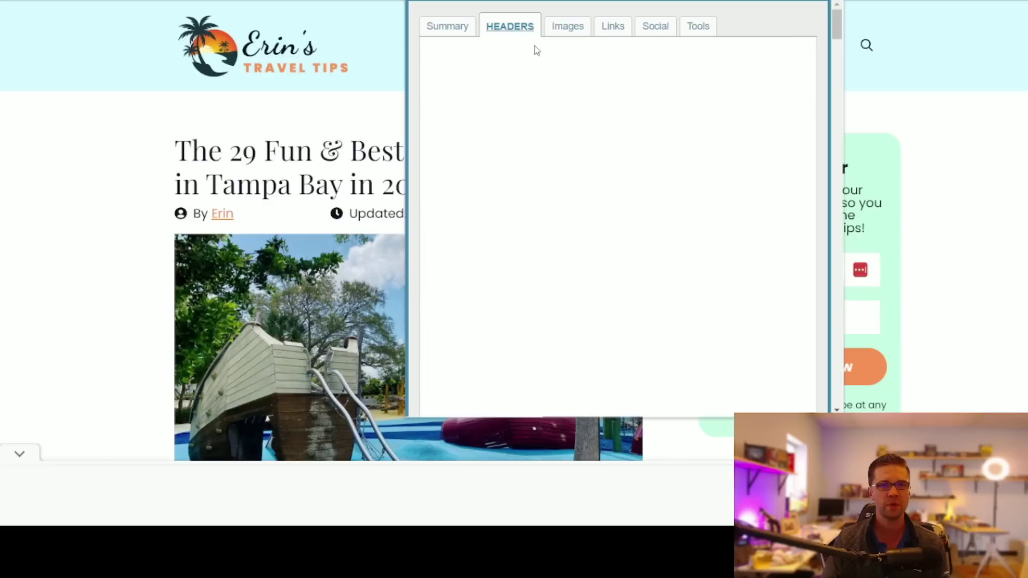
scroll(563, 167, down, 6)
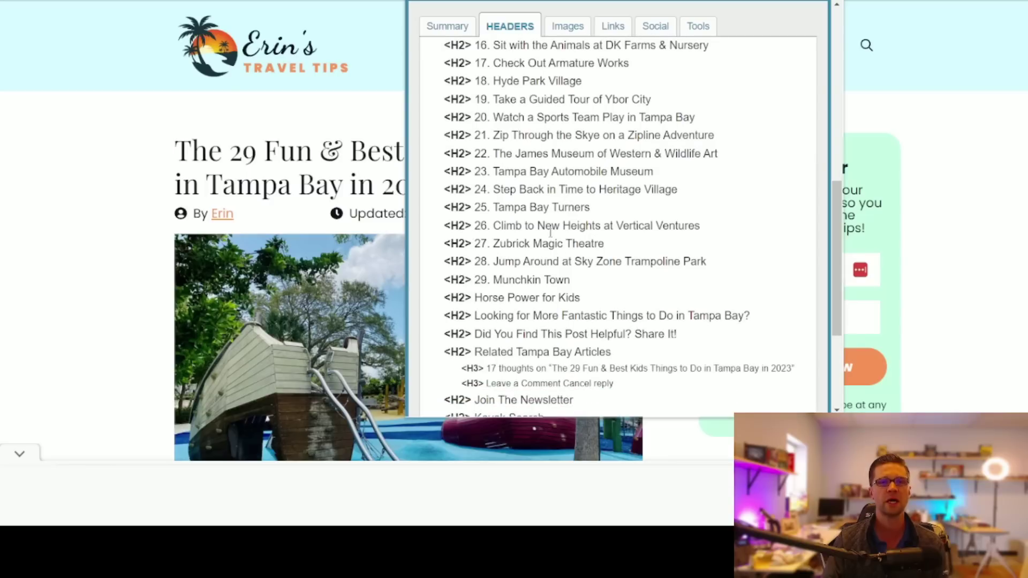
drag(590, 286, 434, 160)
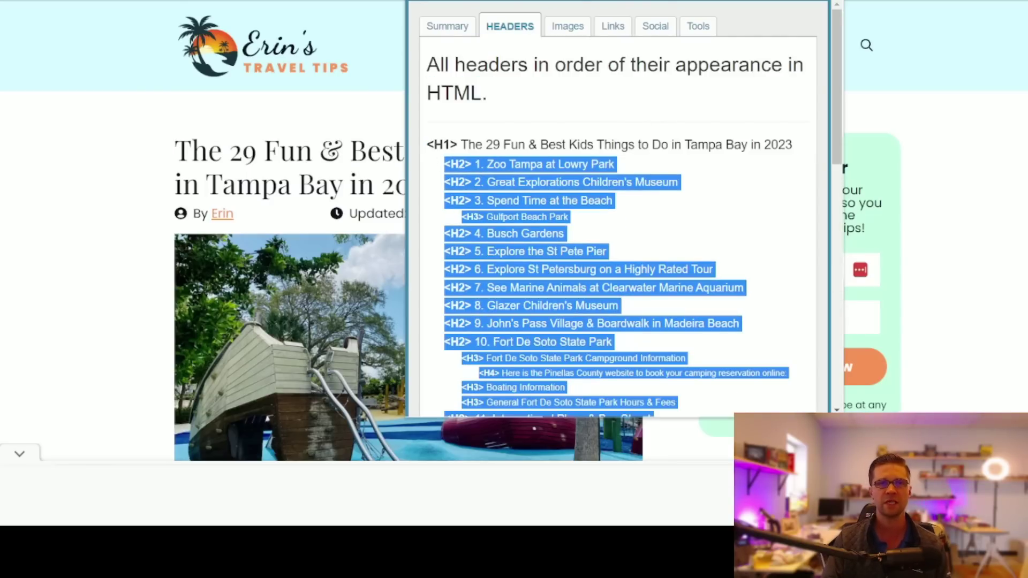
Switch to the Topical Cluster Formatting sheet and paste the copied headings without formatting from E4 down, beside the Tampa for Families article.
key(ctrl+Tab)
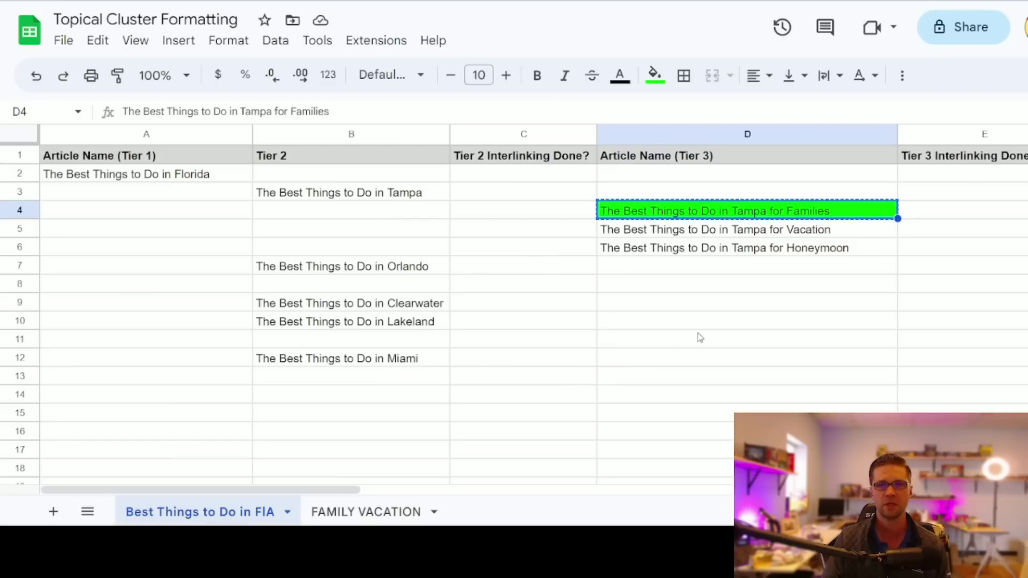
click(700, 338)
click(936, 212)
key(ctrl+v)
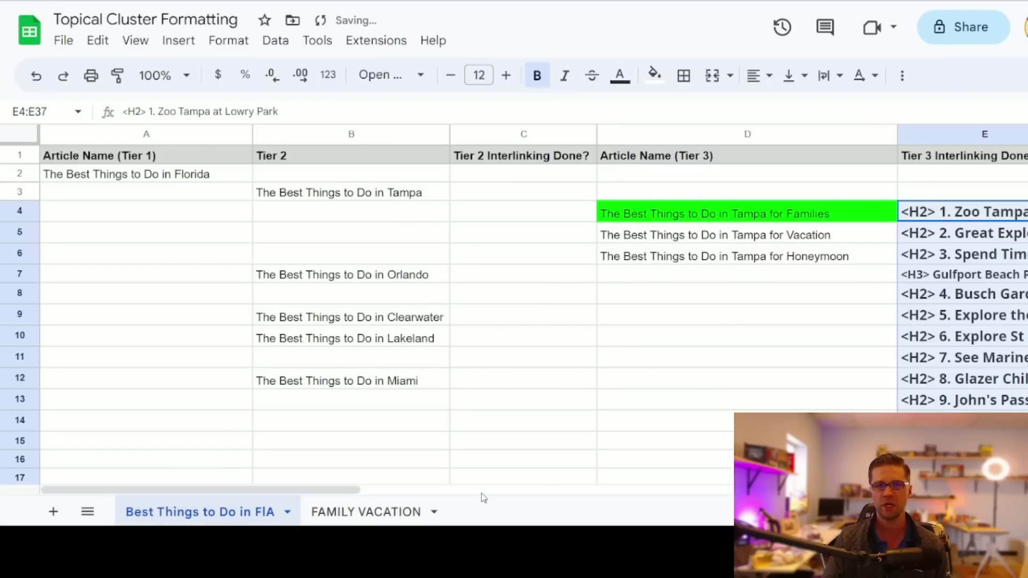
drag(319, 491, 436, 492)
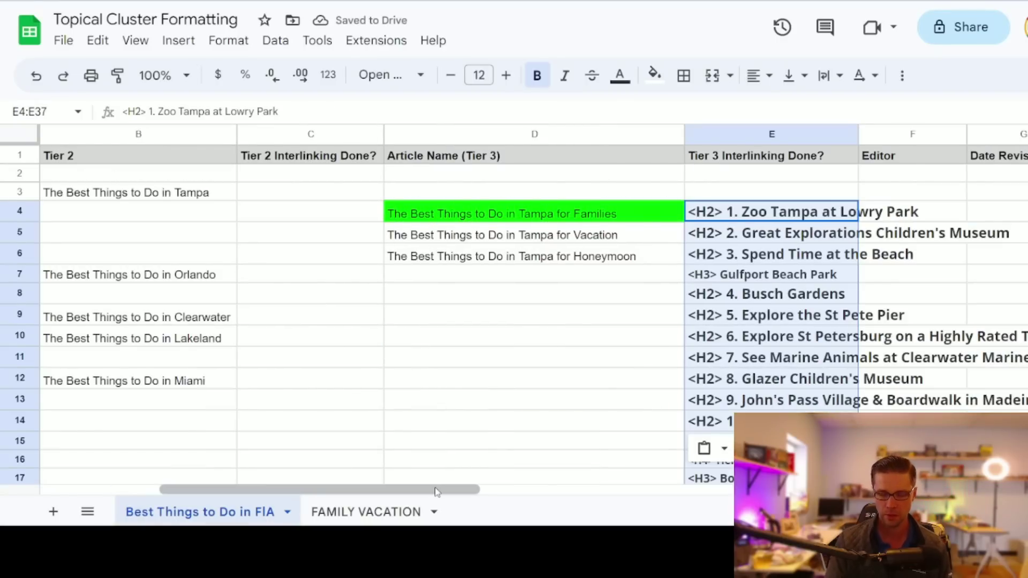
key(ctrl+shift+v)
Fill the pasted heading list in E4:E37 with orange.
click(760, 366)
drag(749, 214, 766, 339)
key(ctrl+c)
scroll(766, 340, up, 9)
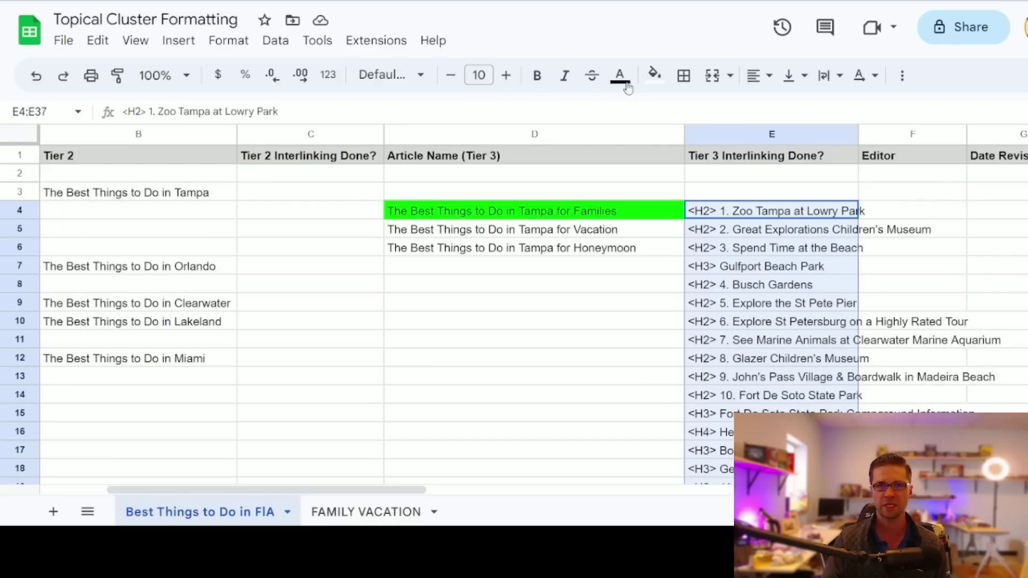
click(656, 76)
click(698, 156)
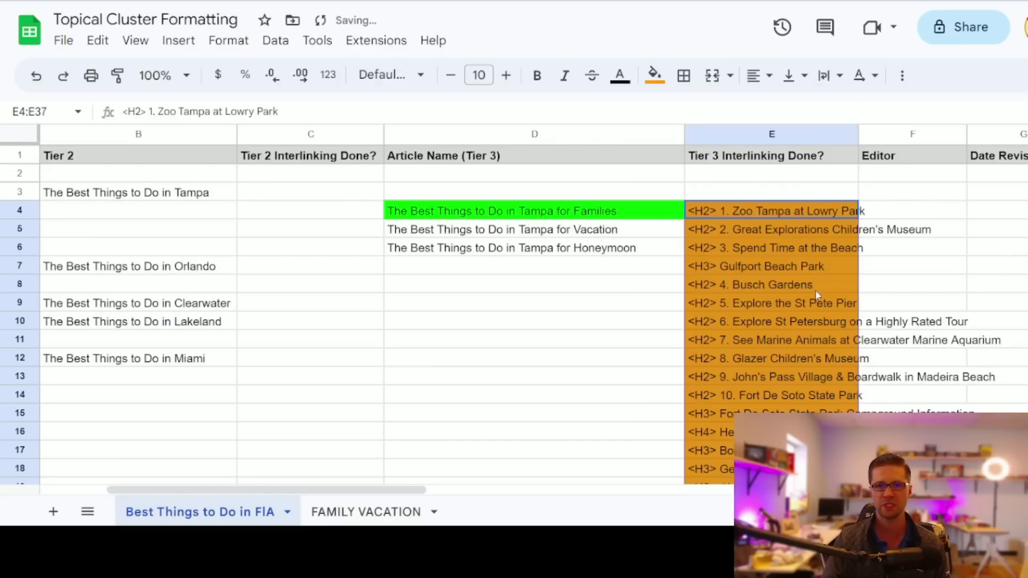
In the FAMILY VACATION sheet, paste the same headings without formatting from C3 down, beside the green Tampa Bay article.
key(ctrl+shift+Page_Down)
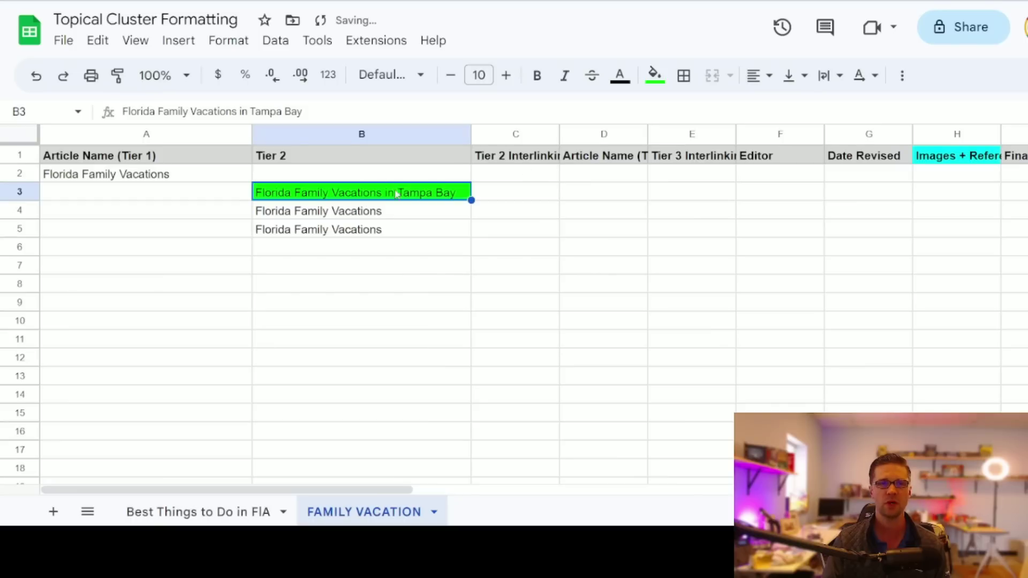
click(498, 198)
key(ctrl+v)
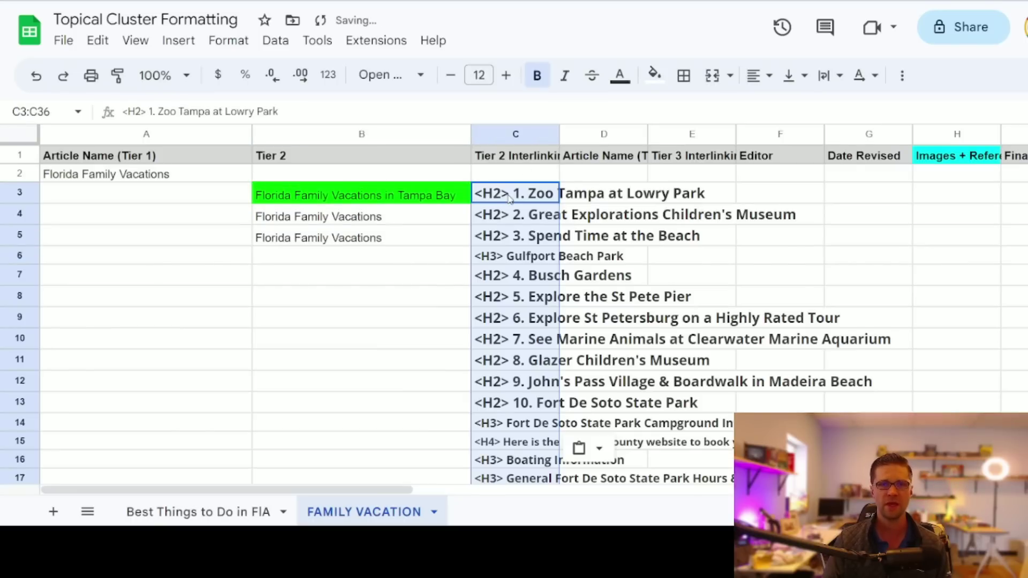
key(ctrl+shift+v)
click(417, 327)
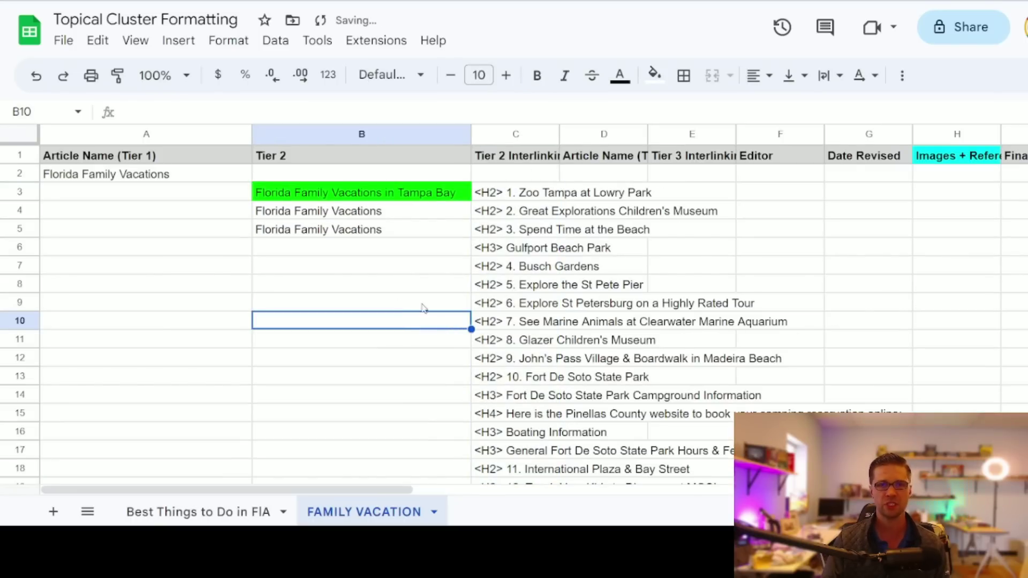
Clear the pasted headings in rows 9 to 18 of the FAMILY VACATION sheet, keeping those up to 5. Explore the St Pete Pier.
drag(361, 302, 776, 477)
key(Delete)
click(569, 345)
scroll(569, 346, down, 4)
scroll(514, 331, up, 4)
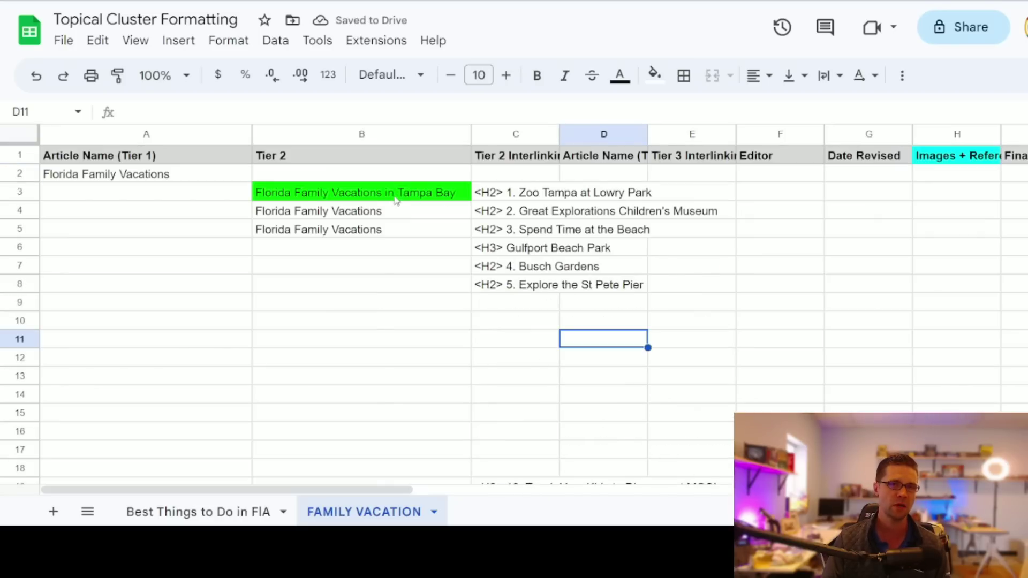
Compare the Florida Family Vacations in Tampa Bay article with its shortened heading list, and return to the Best Things to Do in FlA sheet.
click(348, 194)
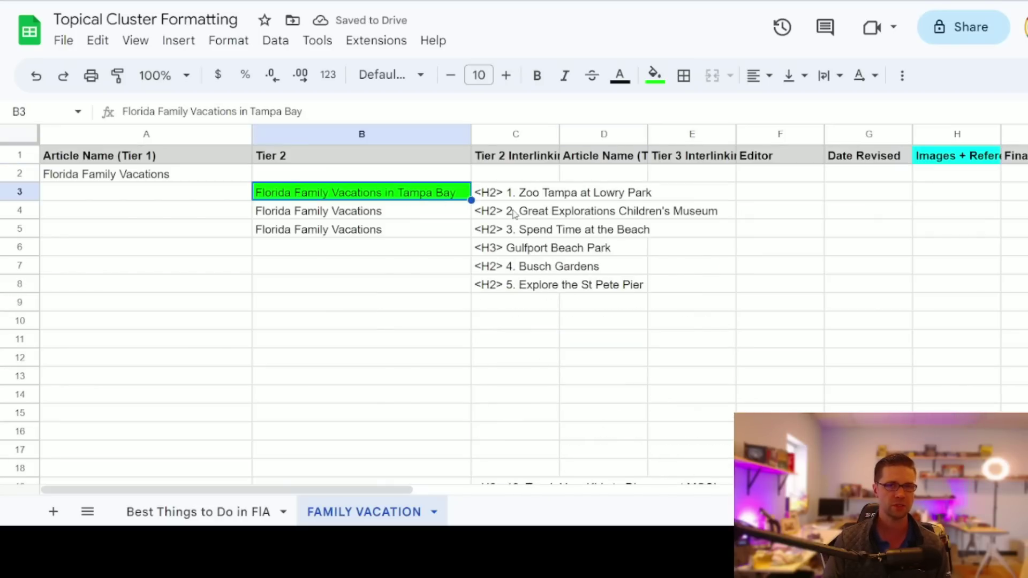
scroll(514, 214, down, 3)
scroll(531, 289, up, 3)
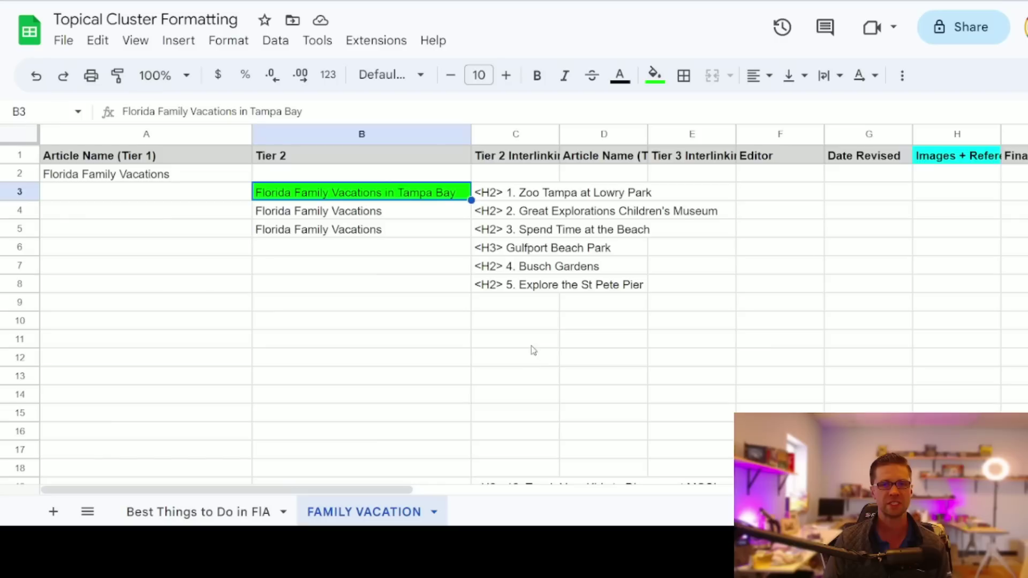
click(231, 504)
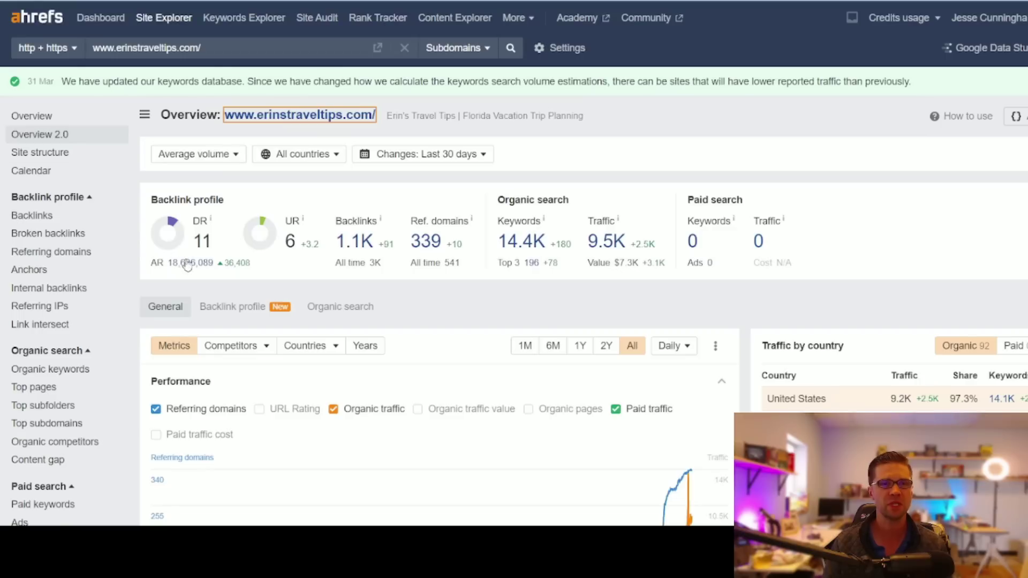
Review the Ahrefs overview of the whole erinstraveltips.com domain and browse the site's homepage, including its About section and Featured Posts.
scroll(542, 267, down, 4)
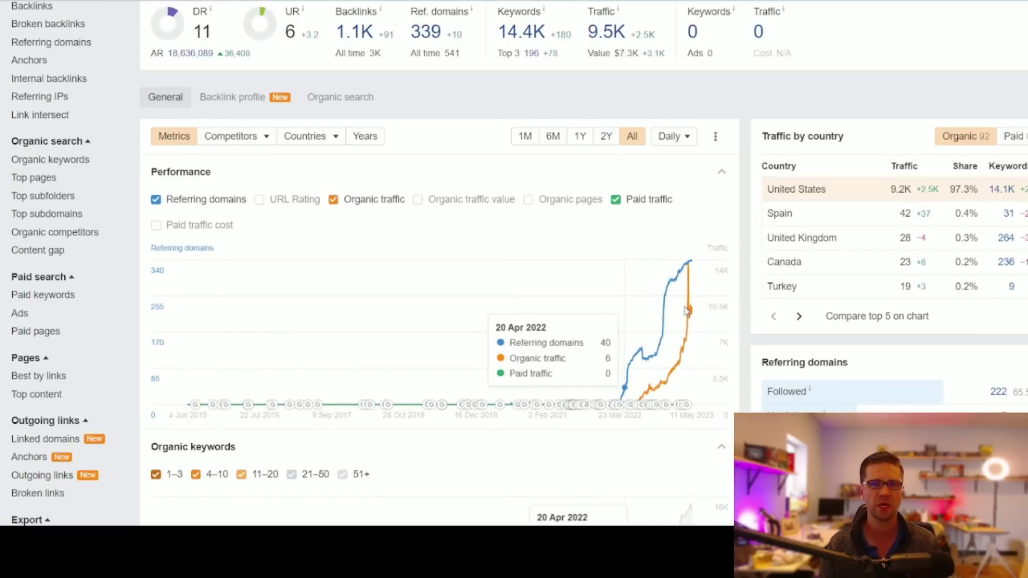
scroll(536, 263, up, 4)
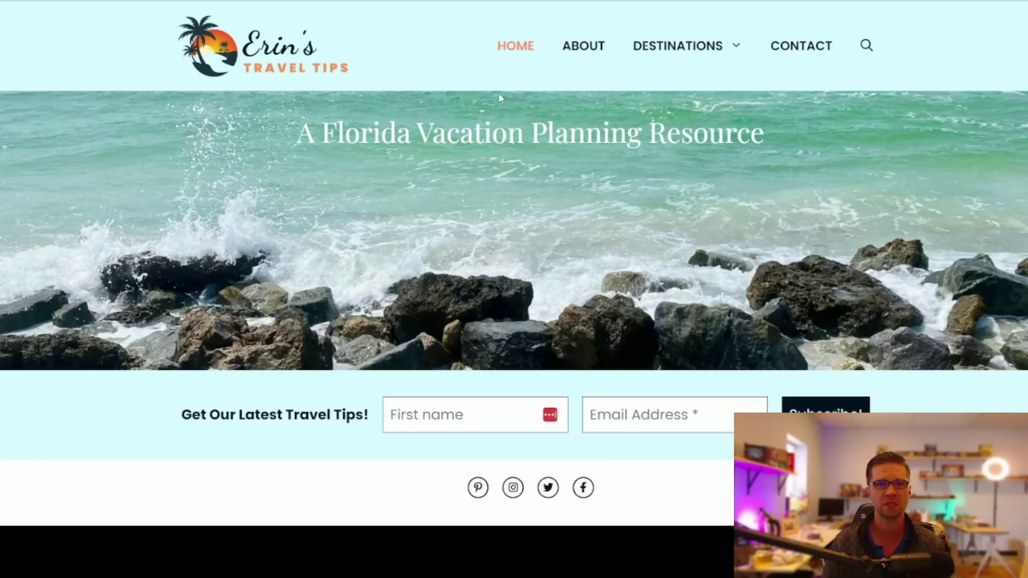
scroll(320, 341, down, 10)
scroll(209, 375, down, 4)
scroll(207, 372, up, 3)
scroll(311, 332, down, 15)
scroll(227, 333, up, 5)
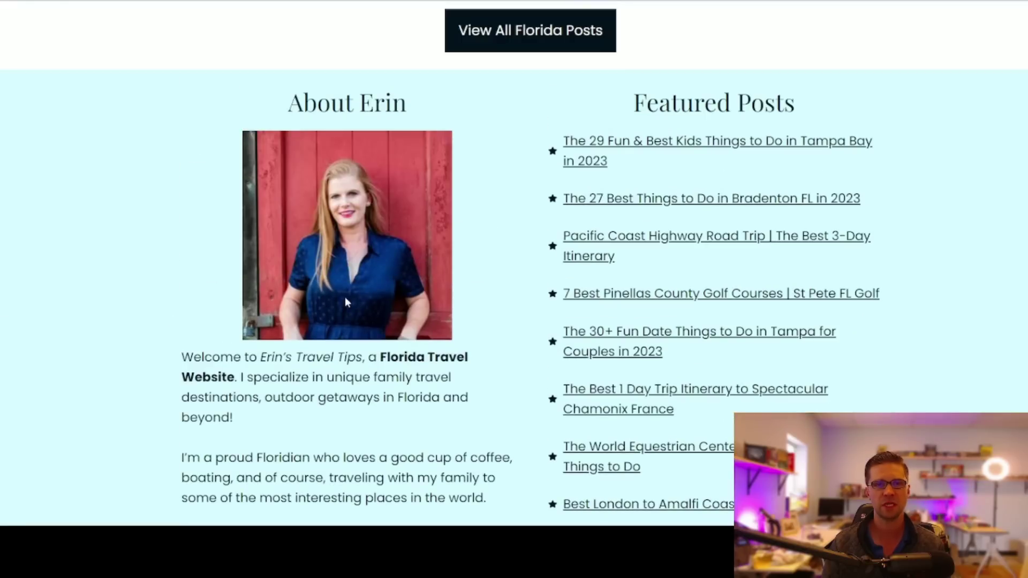
scroll(175, 370, down, 8)
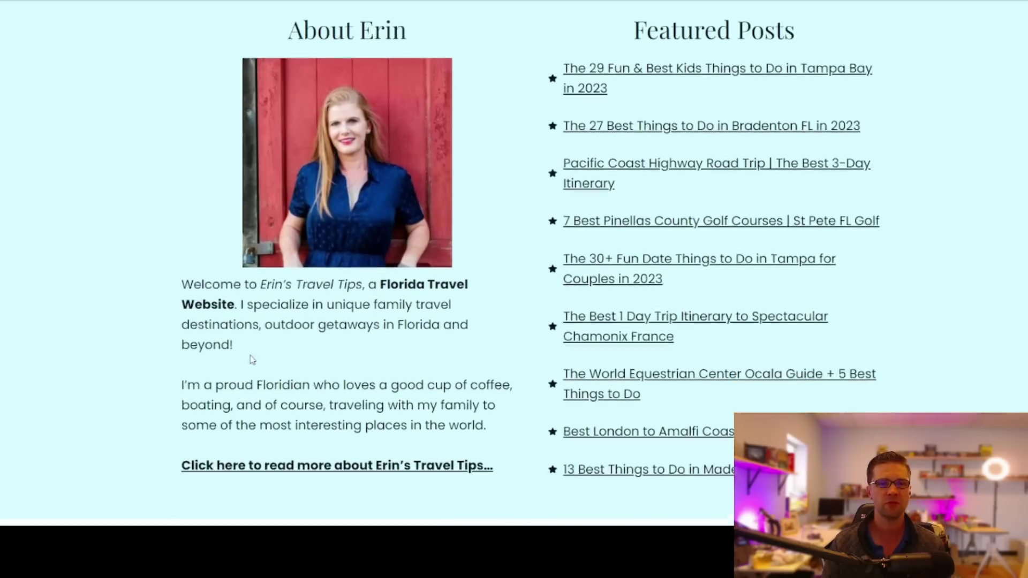
scroll(572, 299, up, 20)
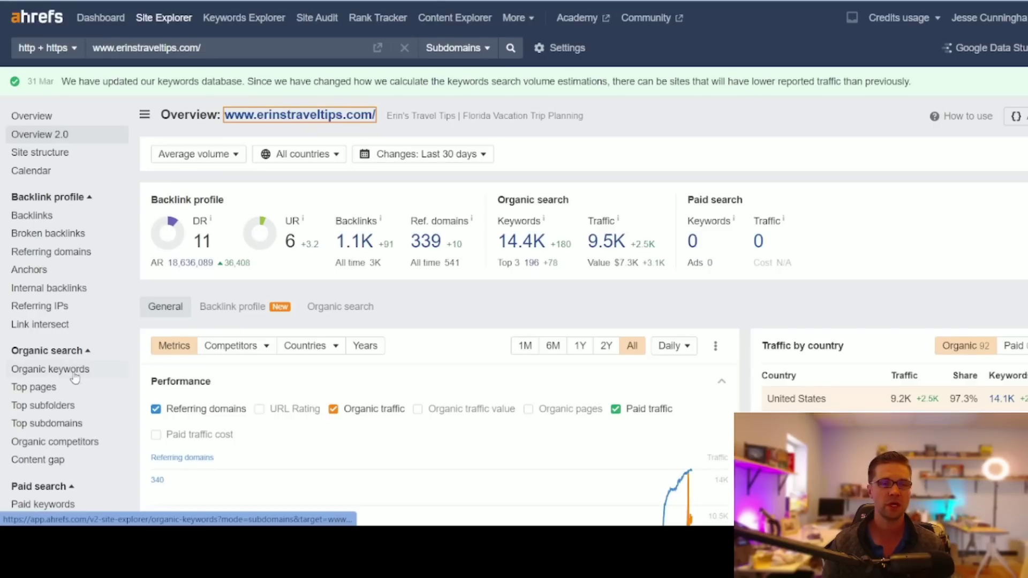
Show the top pages of erinstraveltips.com in Ahrefs, filtered to URLs containing "tampa".
scroll(75, 370, down, 1)
click(37, 317)
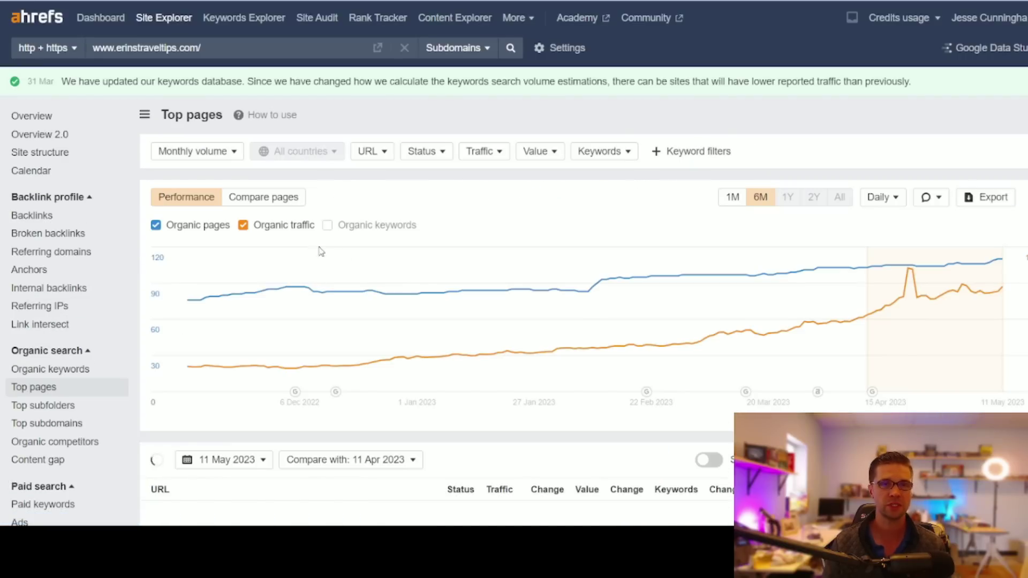
scroll(439, 343, down, 4)
scroll(367, 166, up, 4)
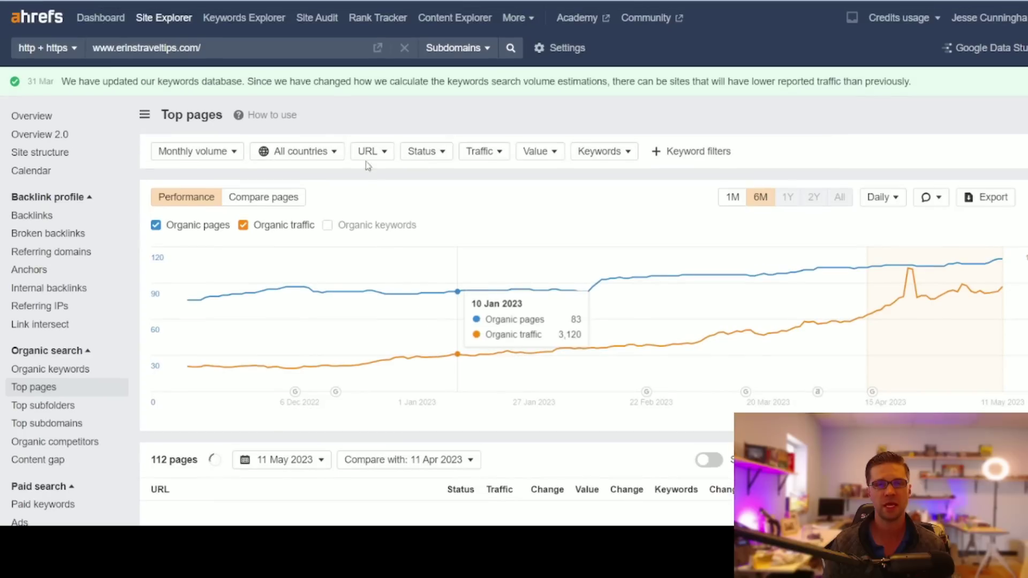
click(374, 153)
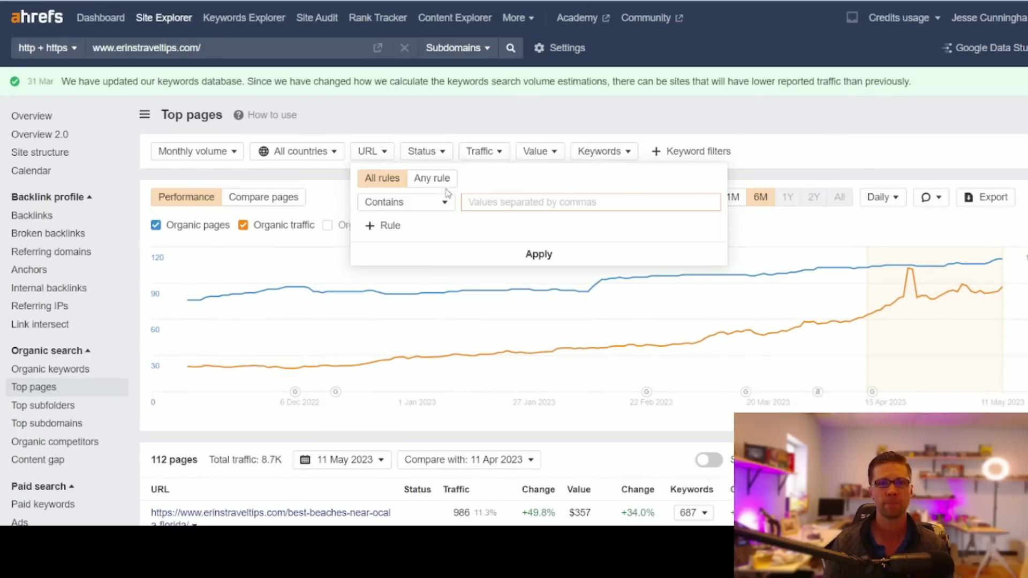
text(tampa)
key(Return)
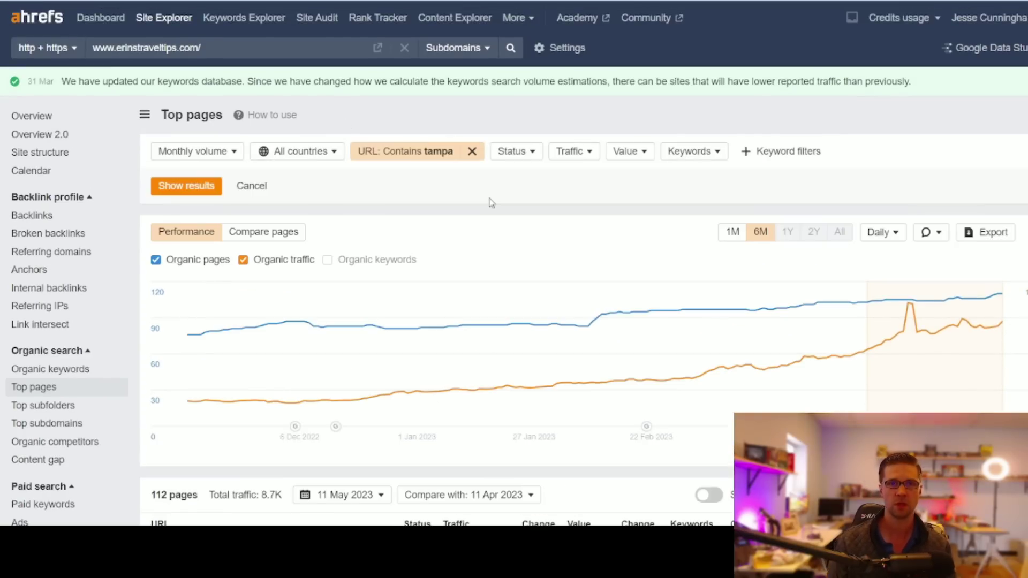
click(190, 194)
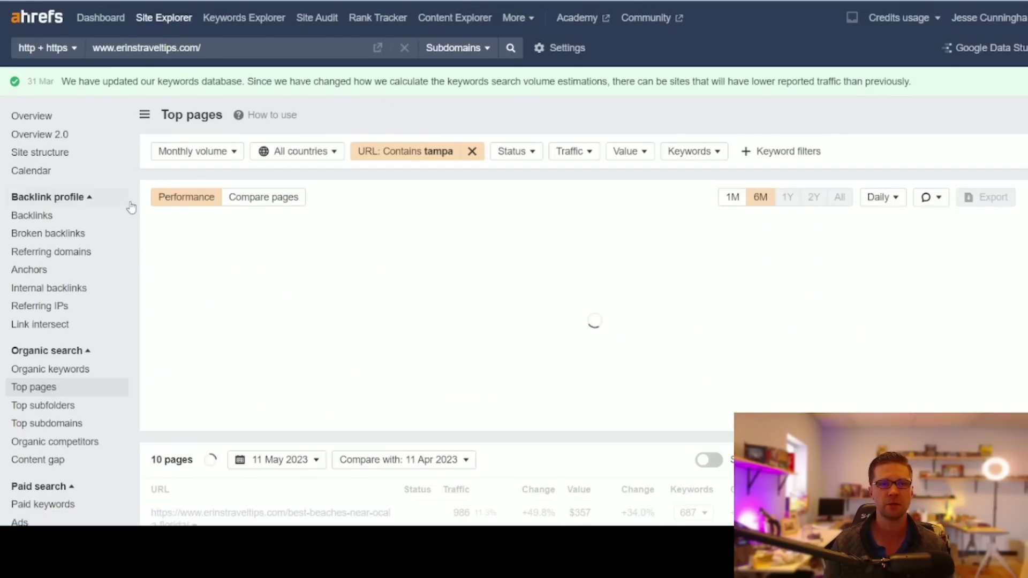
Examine the filtered list of Tampa pages and open the things-to-do-in-tampa-for-couples article.
scroll(143, 227, down, 4)
scroll(138, 239, down, 3)
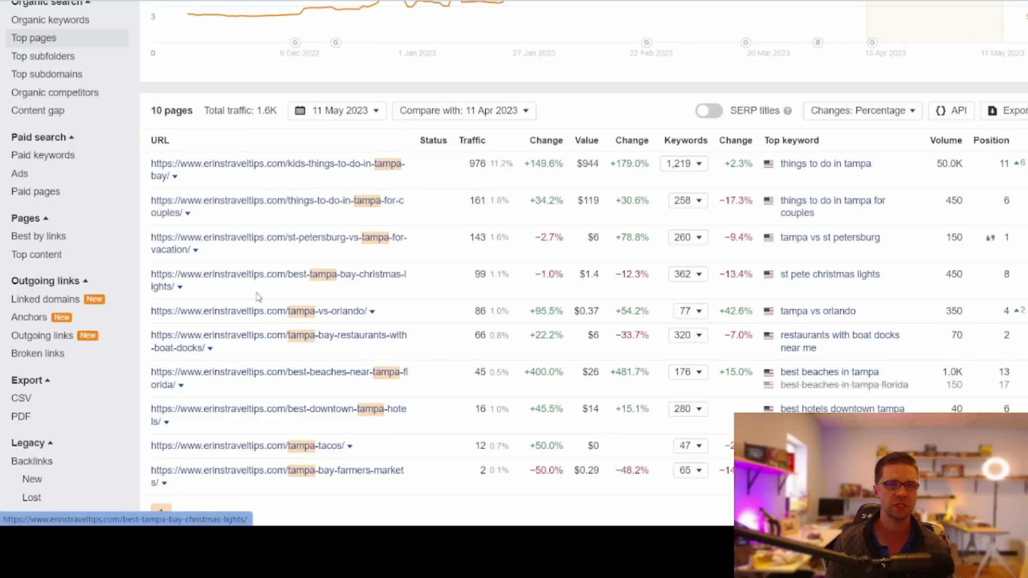
scroll(138, 288, down, 2)
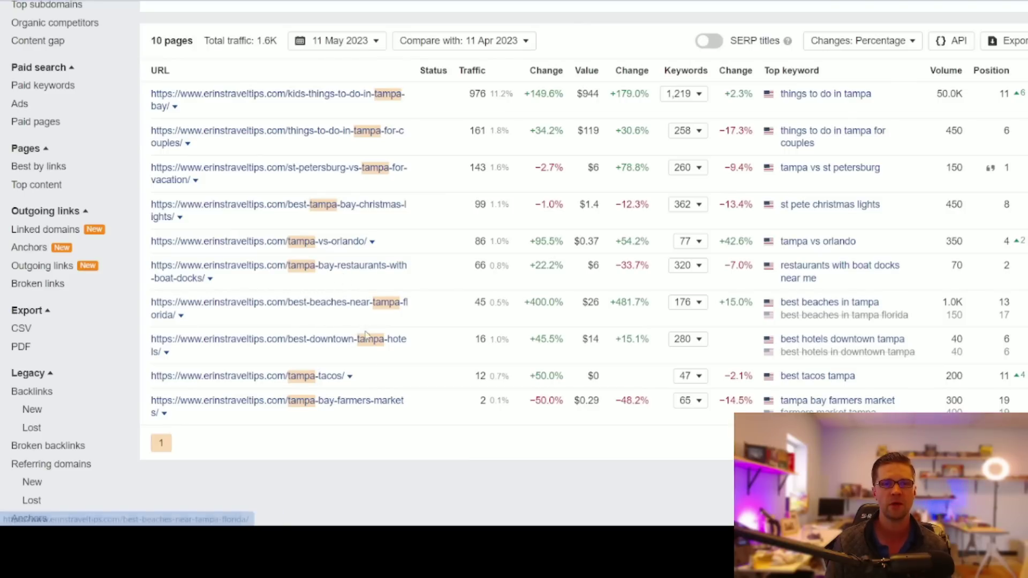
scroll(310, 241, up, 1)
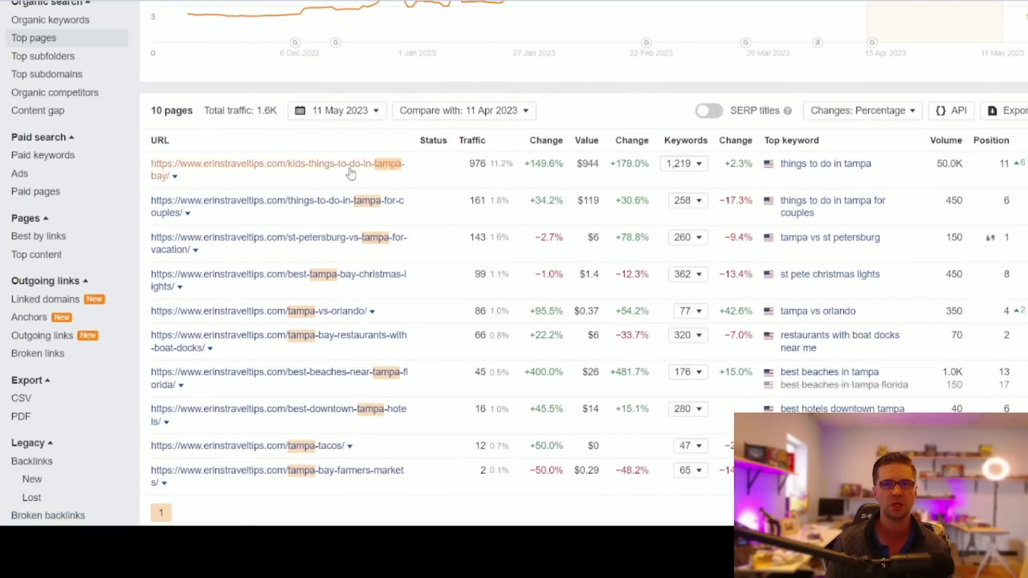
click(308, 206)
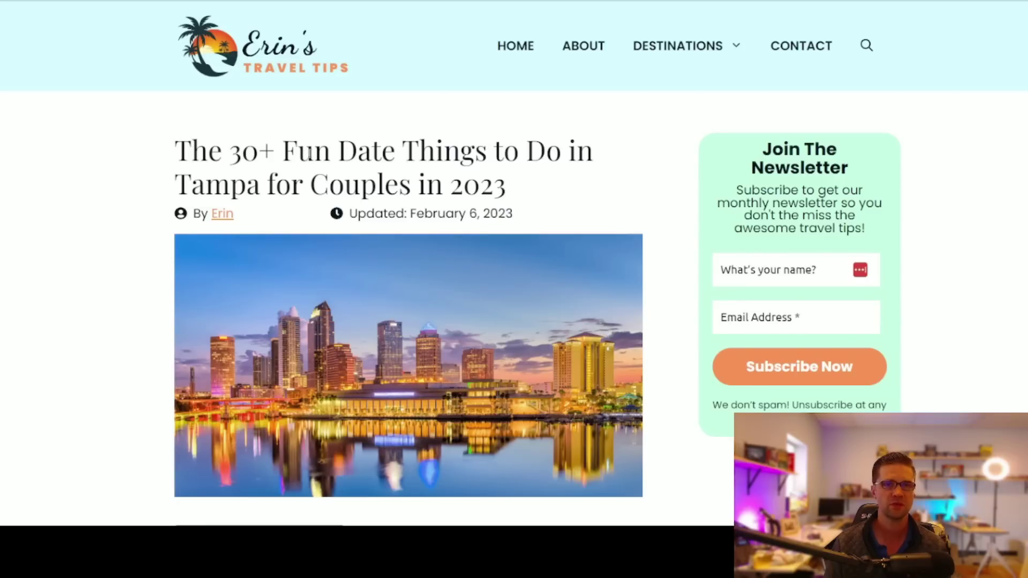
Examine the things-to-do-in-tampa-for-couples article, including its section headings and the Read Next link to another Tampa article.
scroll(197, 277, down, 8)
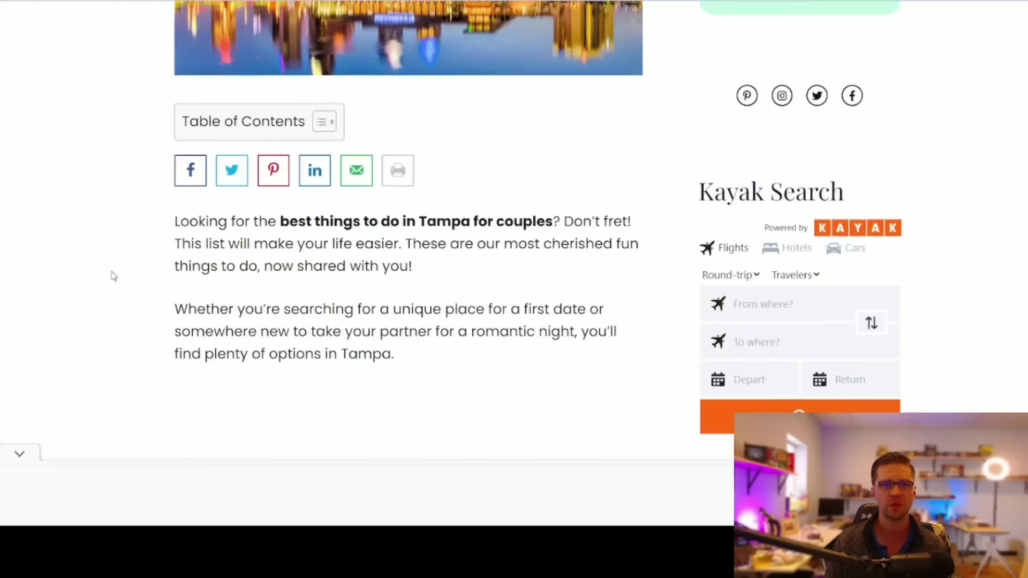
scroll(114, 276, down, 20)
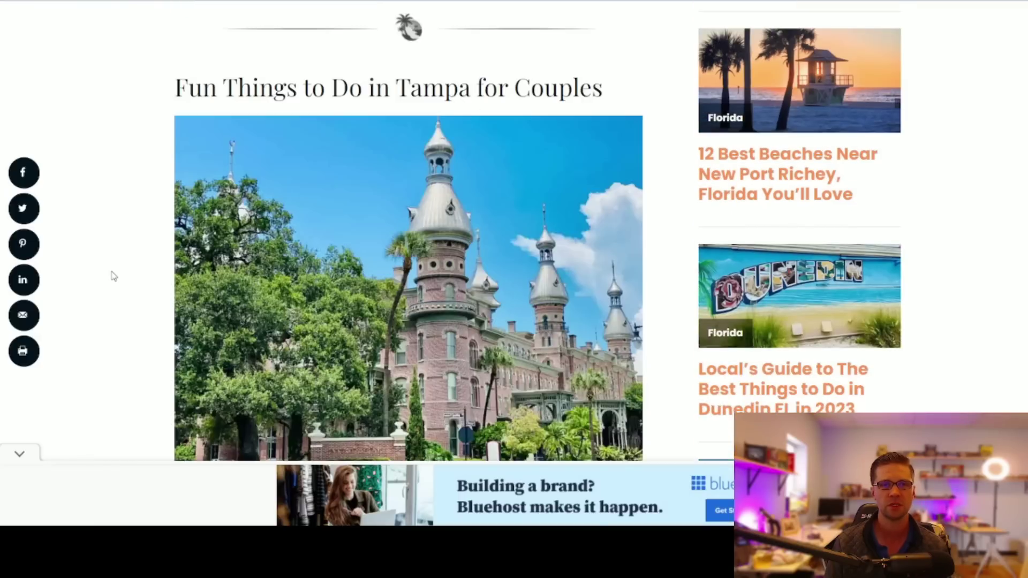
scroll(113, 276, down, 8)
scroll(114, 276, down, 6)
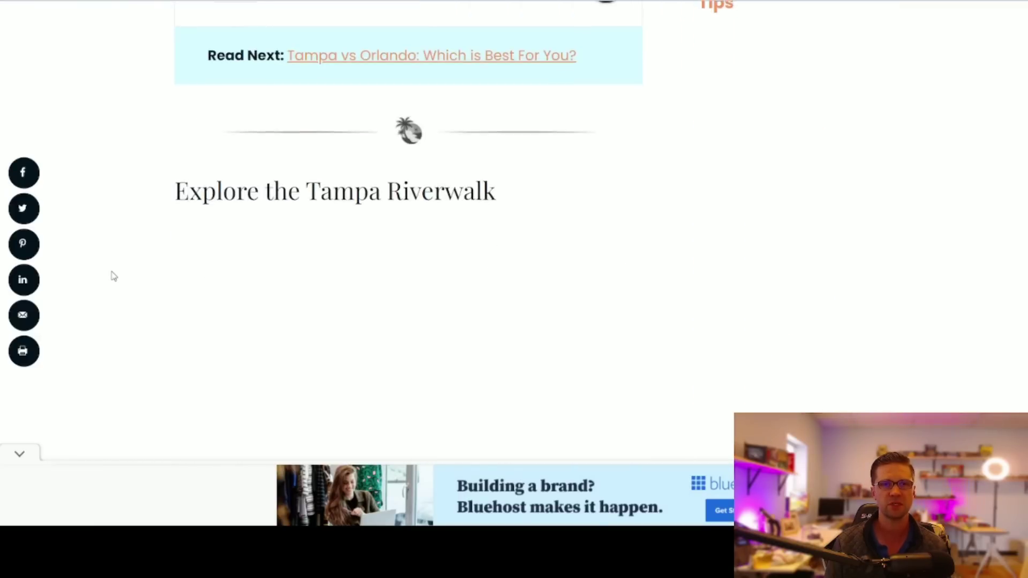
scroll(114, 277, up, 4)
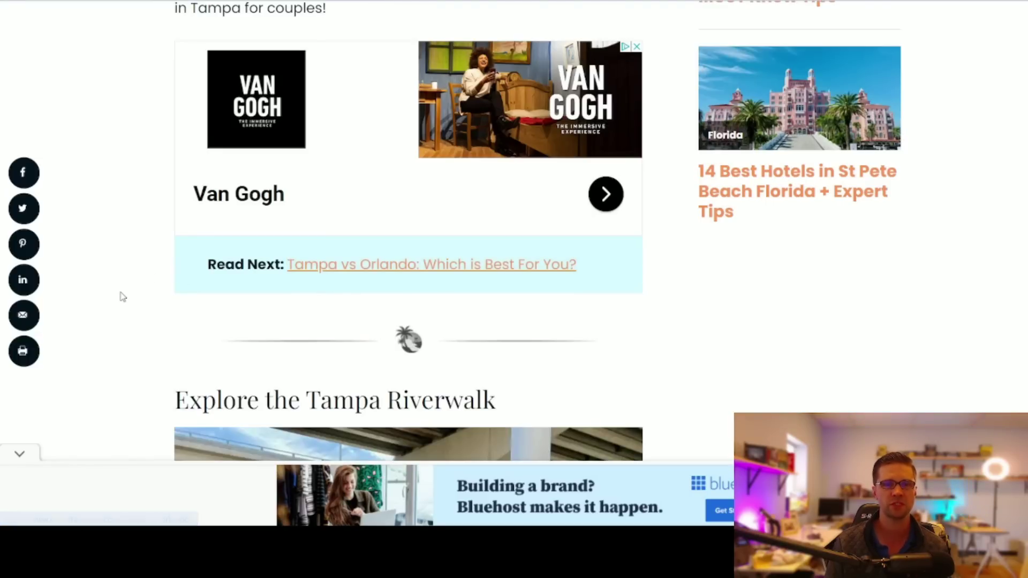
scroll(119, 293, up, 4)
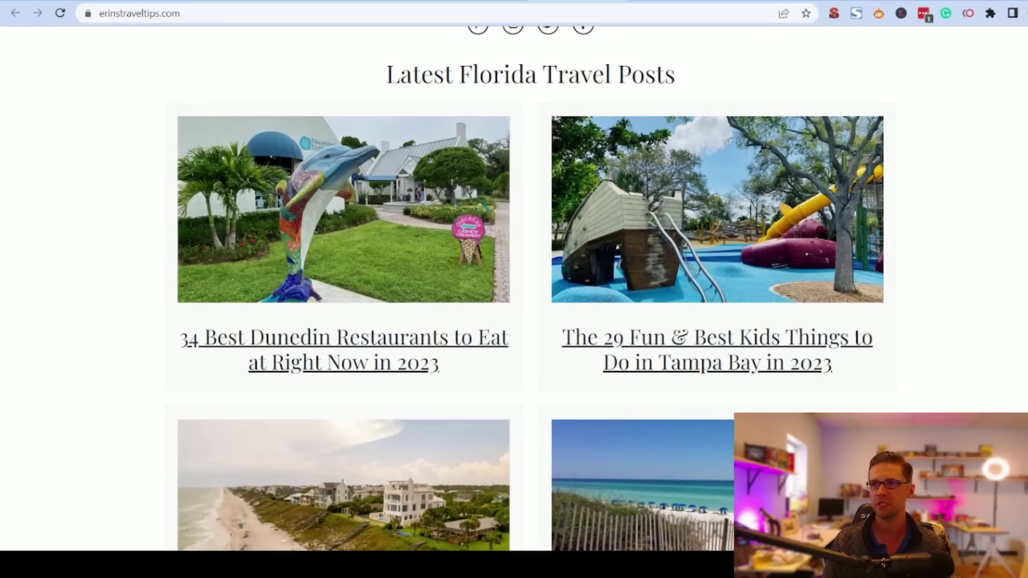
Open the Kids Things to Do in Tampa Bay article from the latest Florida posts and inspect its URL slug and introduction.
click(640, 343)
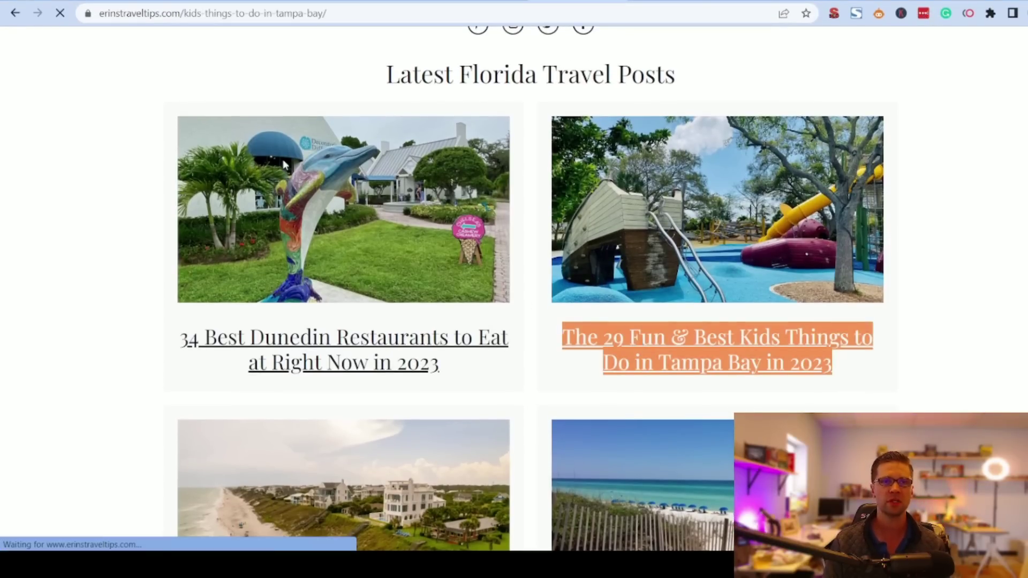
drag(326, 13, 184, 14)
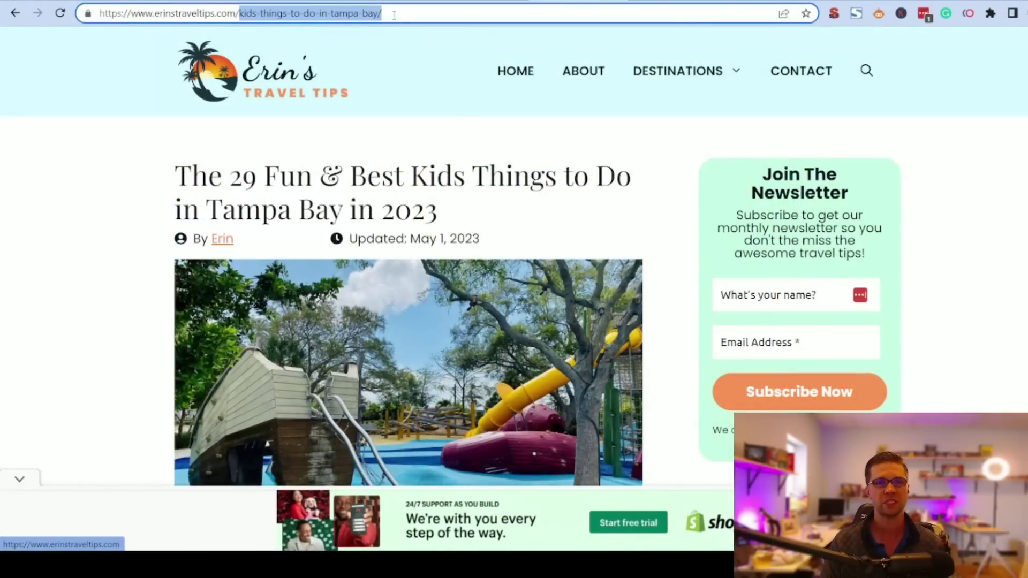
drag(394, 16, 268, 13)
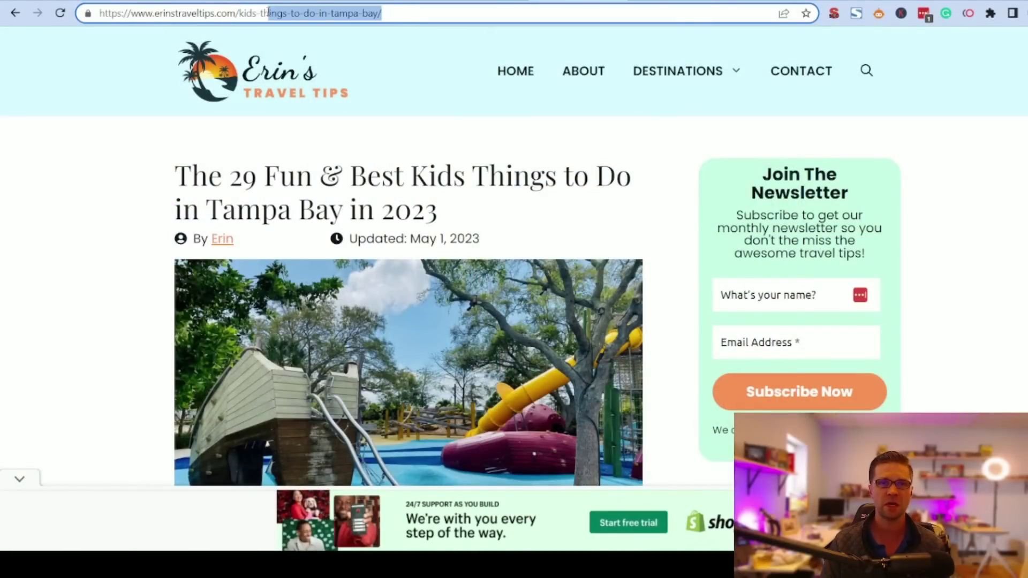
click(363, 13)
scroll(263, 310, down, 10)
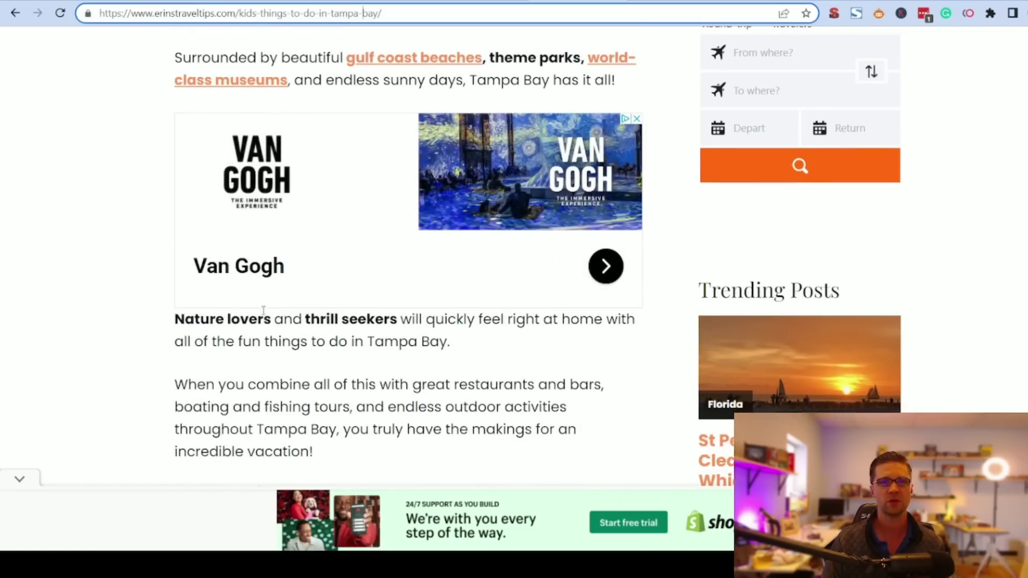
scroll(263, 311, up, 4)
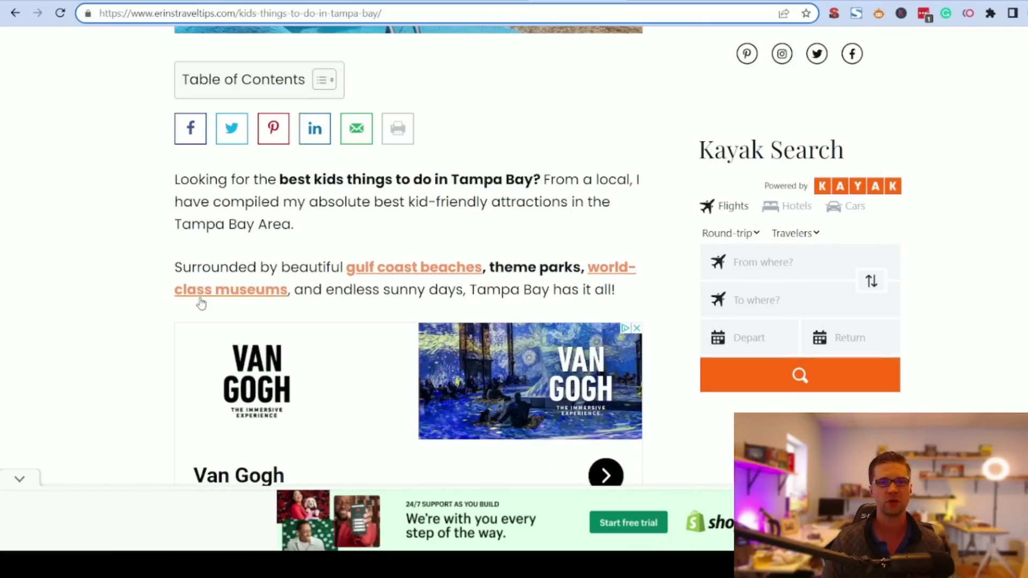
Follow the gulf coast beaches link to the Best Beaches Near Tampa article, dismiss the ad, and review its numbered beach list.
click(411, 268)
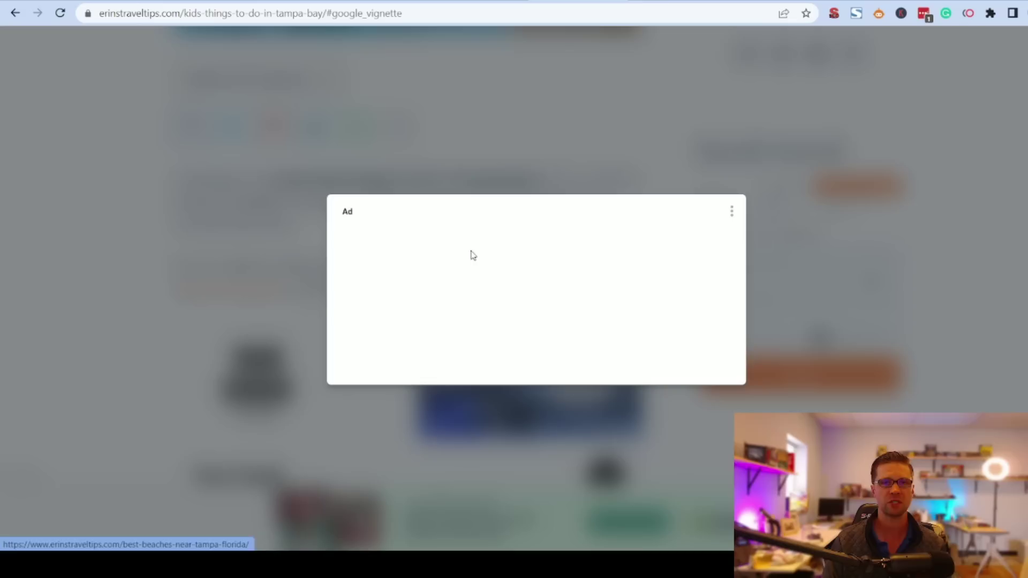
click(587, 362)
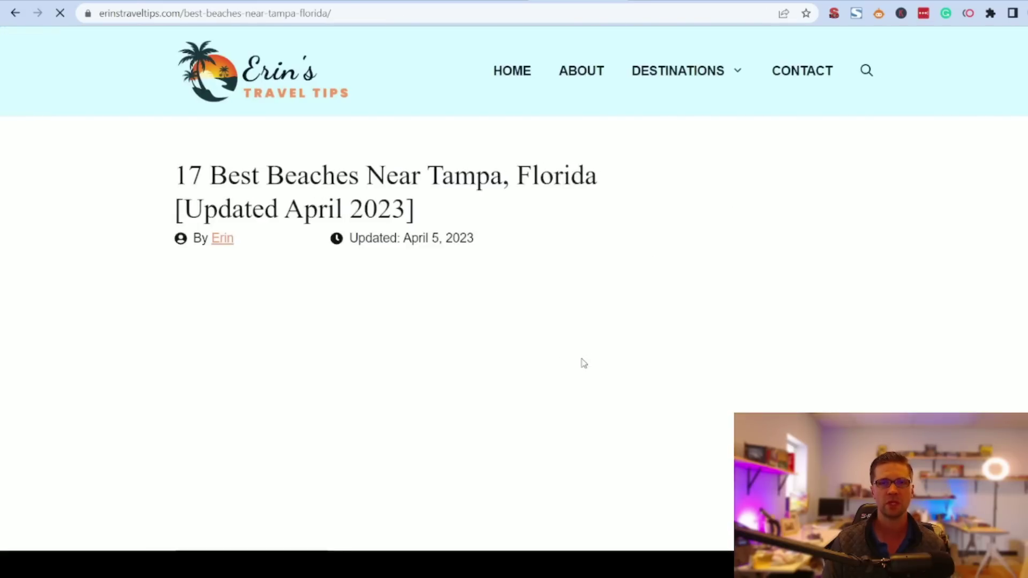
scroll(80, 262, down, 3)
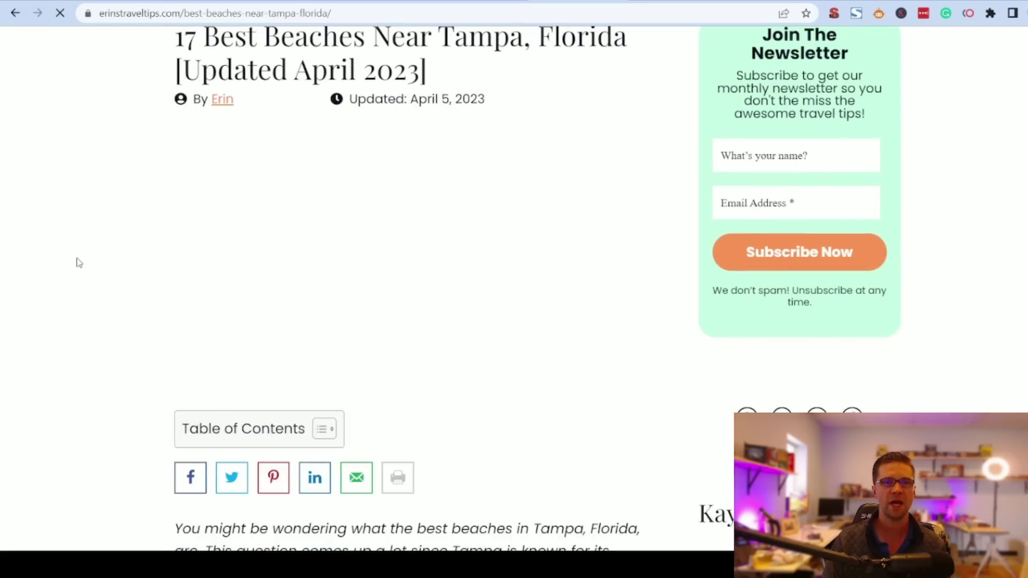
scroll(79, 263, down, 10)
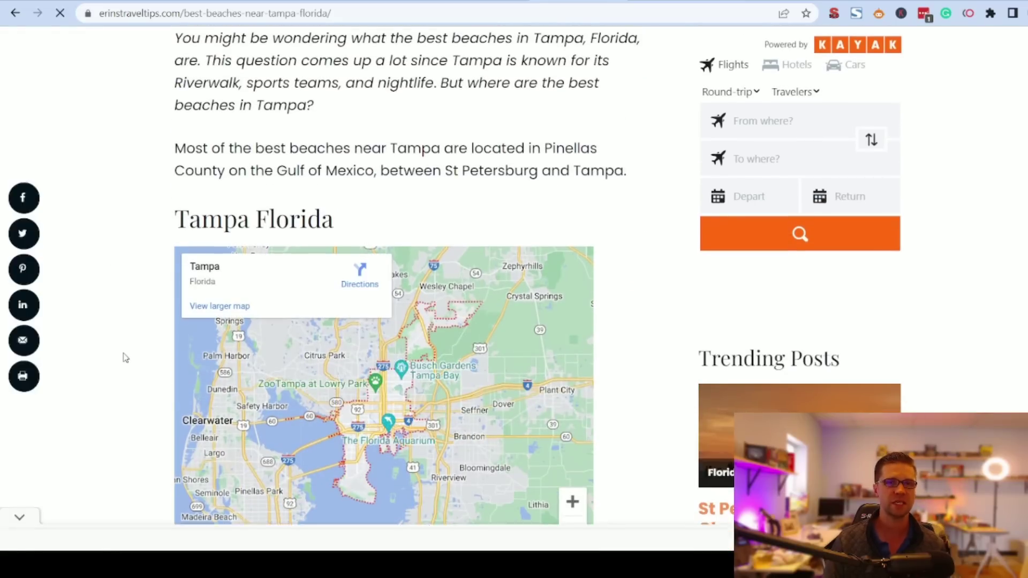
scroll(122, 356, down, 5)
scroll(125, 358, down, 15)
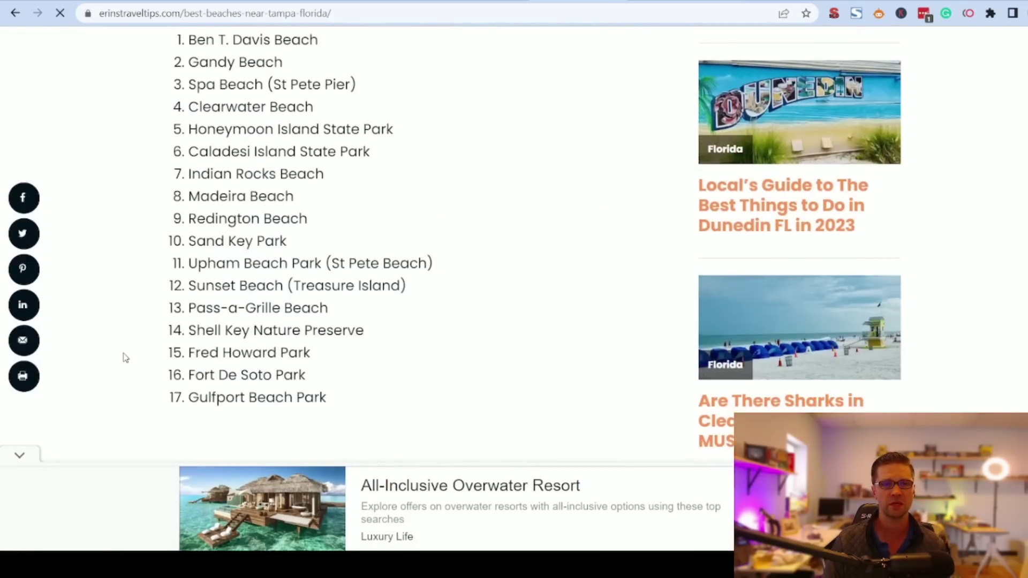
Examine the individual beach sections of the Best Beaches Near Tampa article and the links placed within them.
scroll(123, 357, down, 15)
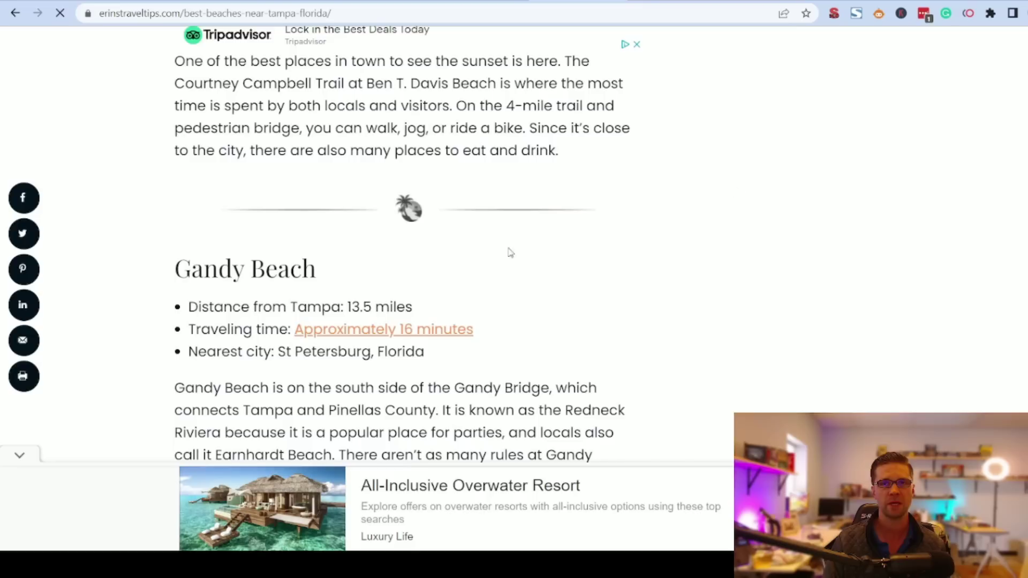
scroll(796, 141, down, 6)
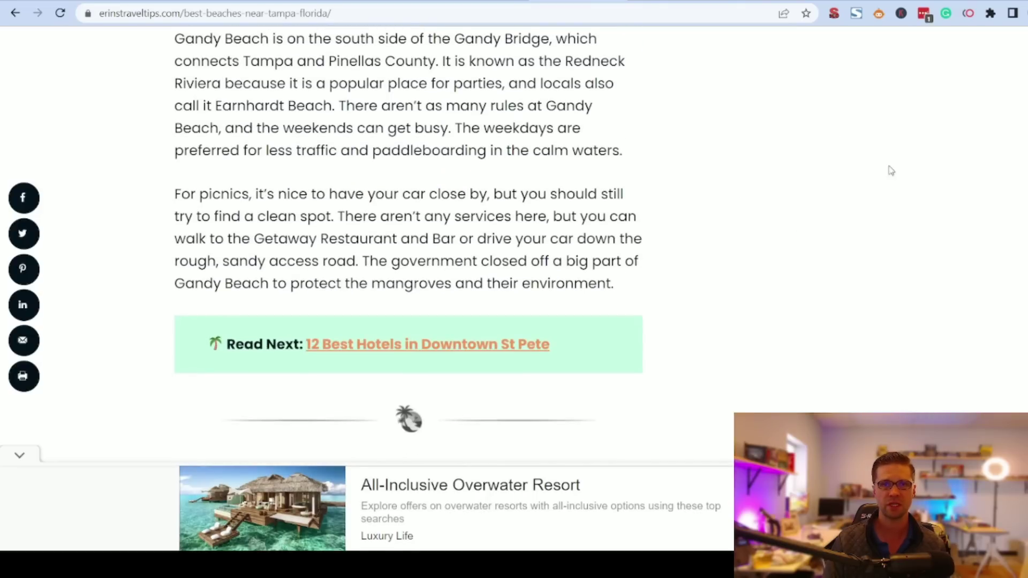
scroll(846, 217, down, 15)
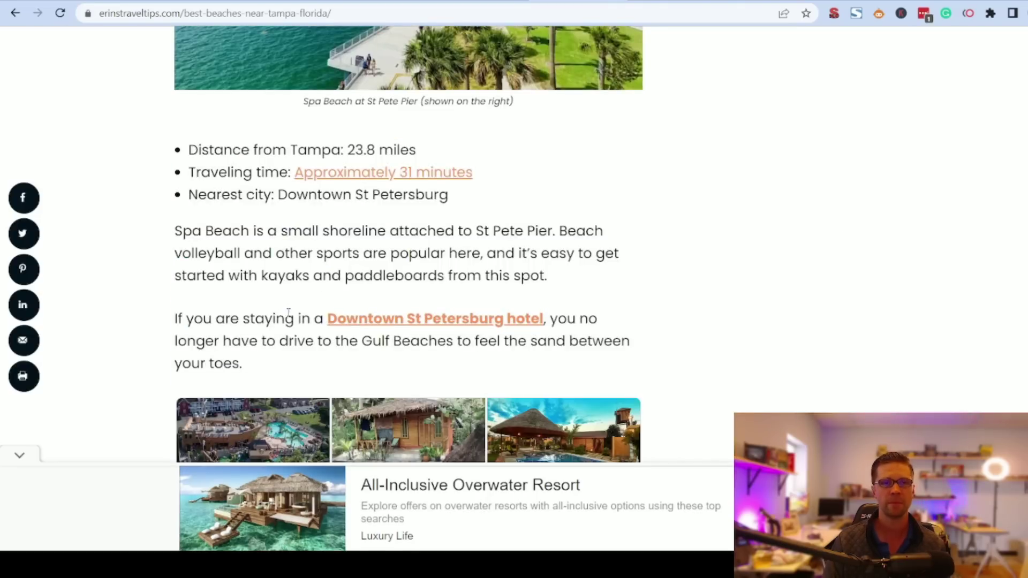
scroll(273, 279, down, 15)
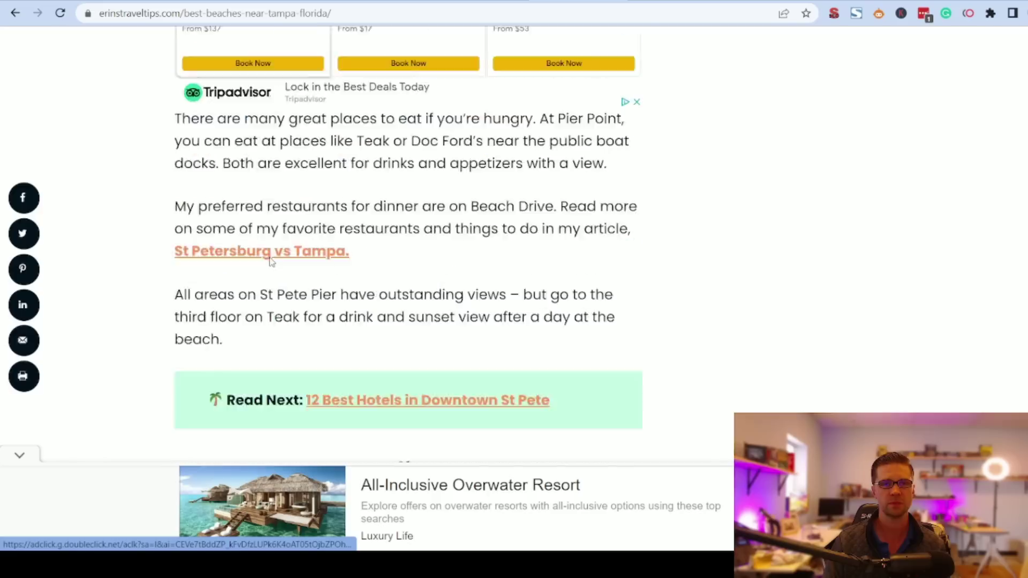
scroll(273, 280, up, 1)
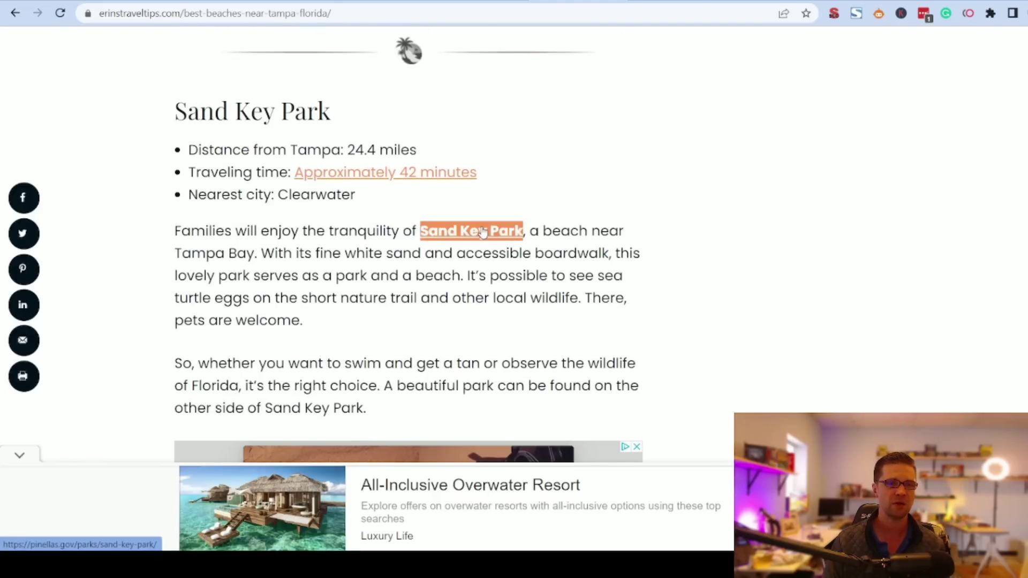
scroll(168, 291, down, 20)
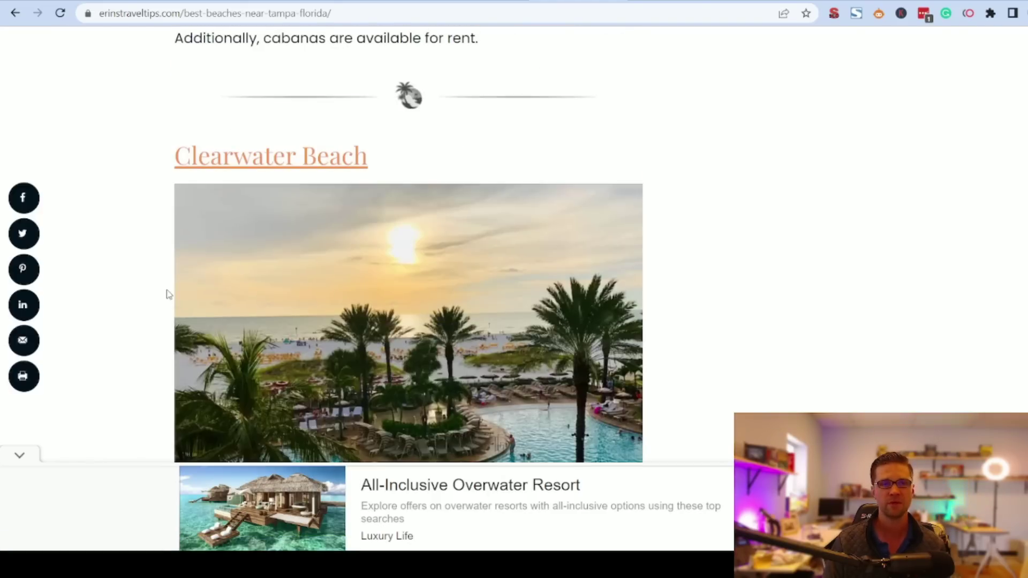
scroll(151, 304, down, 15)
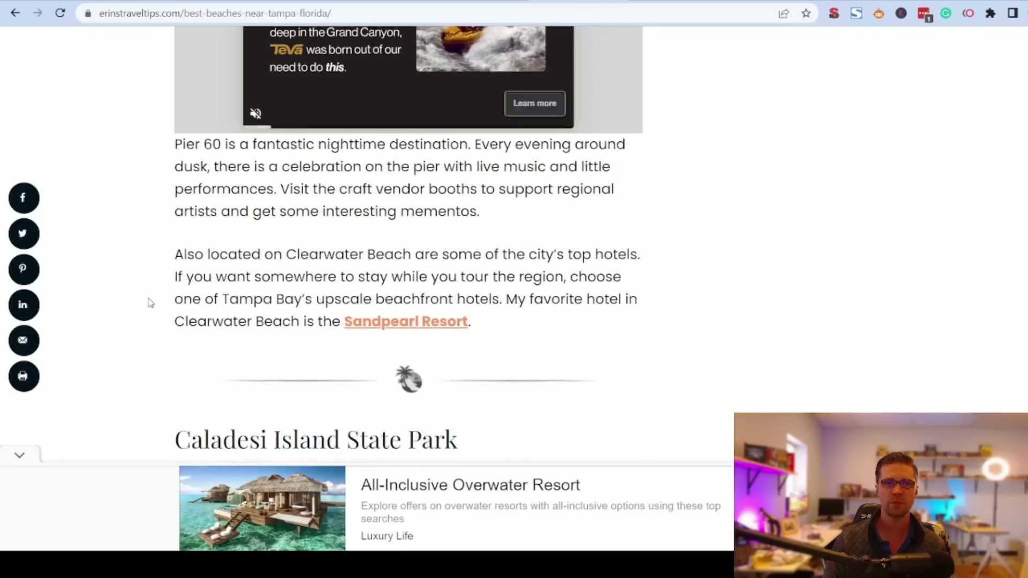
scroll(151, 303, down, 8)
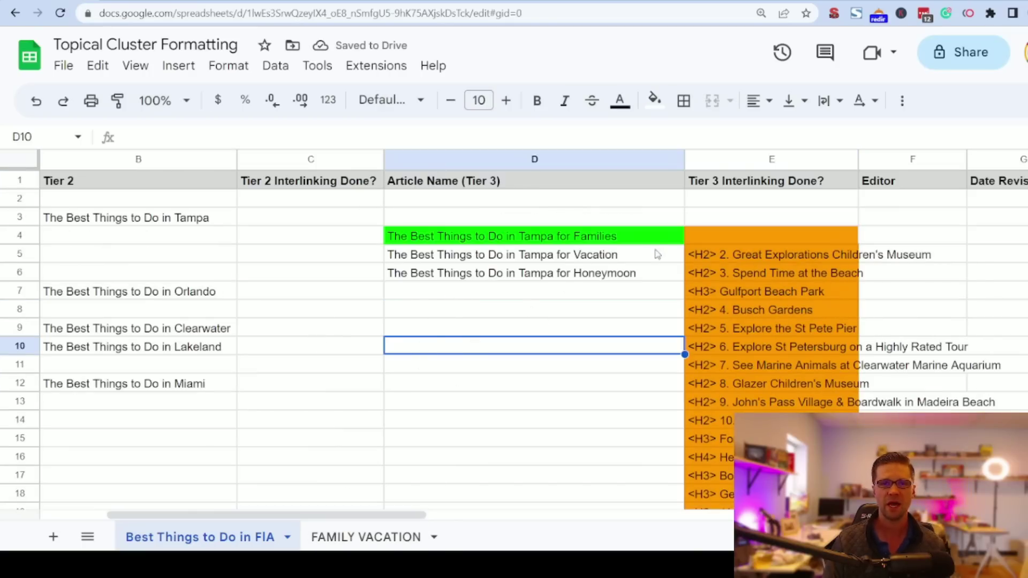
Review the tier columns in the Best Things to Do in FlA sheet, then switch to Photoshop and hide the painted Layer 2.
scroll(319, 492, left, 4)
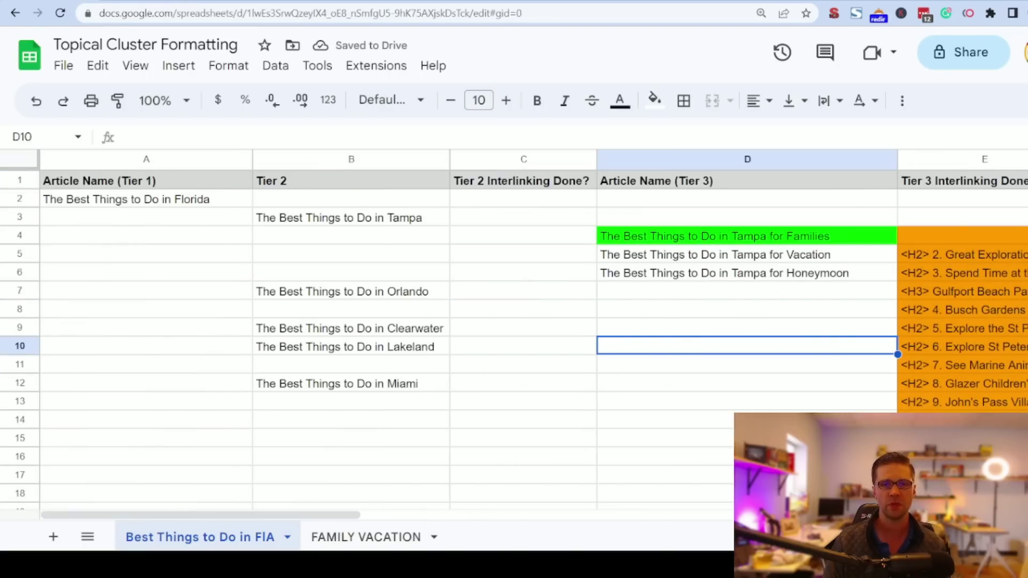
click(493, 503)
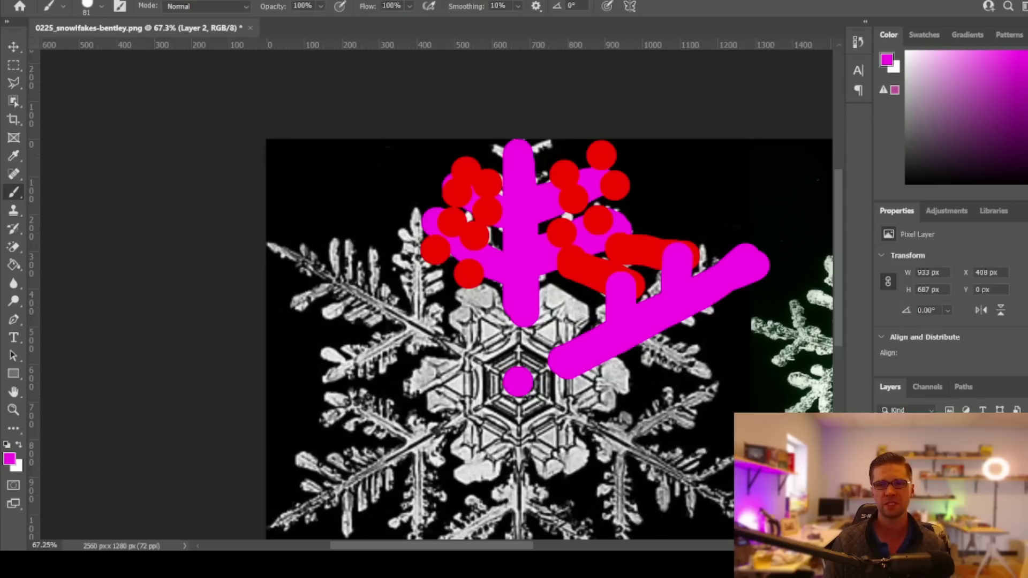
key(ctrl+comma)
scroll(732, 375, down, 3)
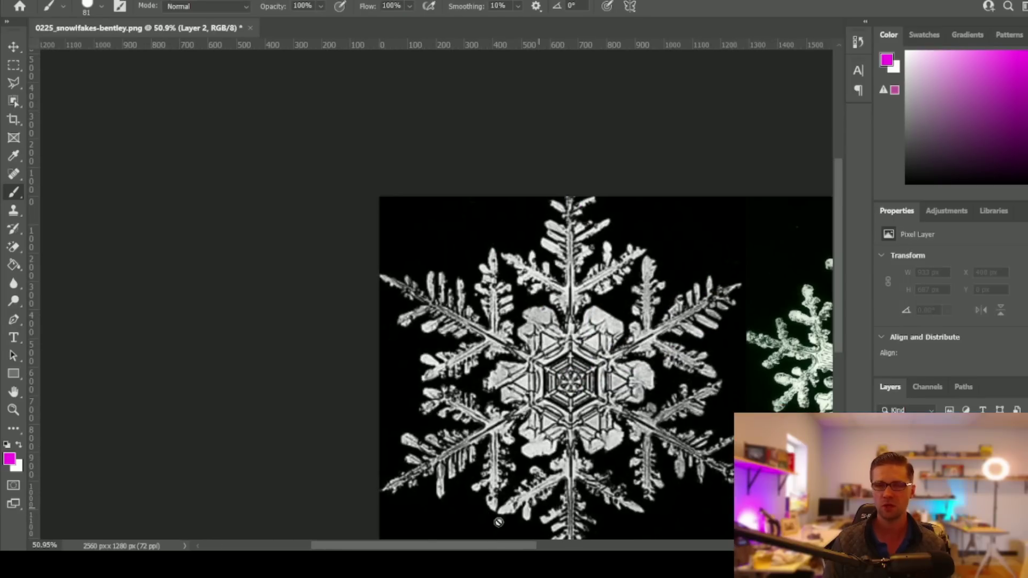
drag(492, 549, 545, 549)
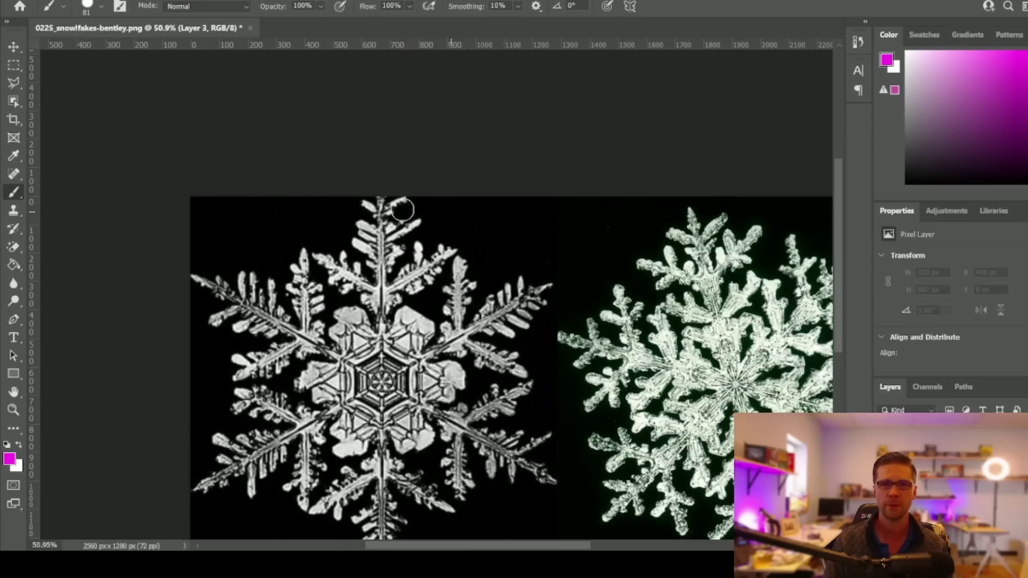
Set the foreground colour to bright cyan and paint a stroke along each of the left snowflake's six main arms on Layer 3.
click(9, 459)
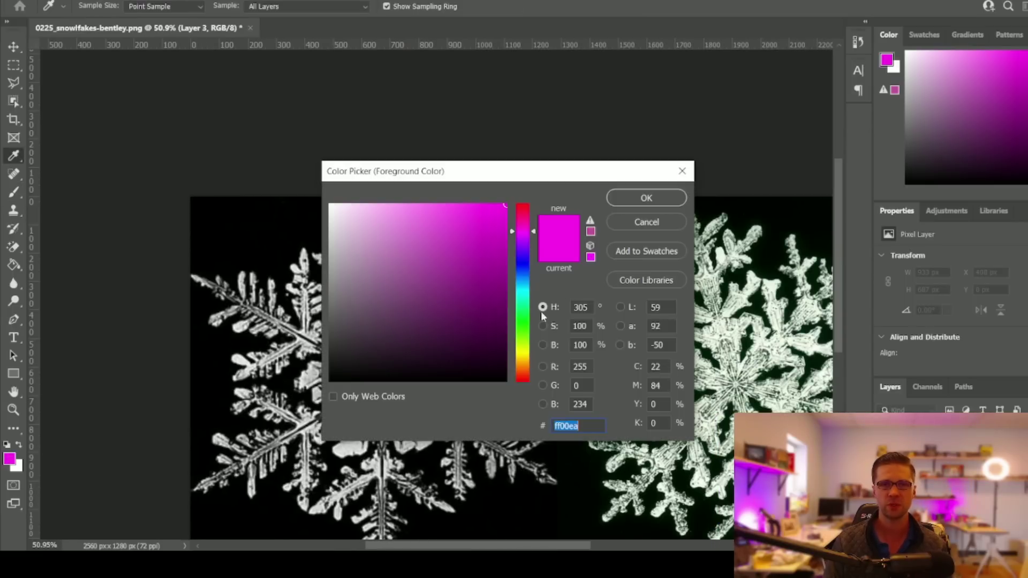
click(528, 294)
click(638, 198)
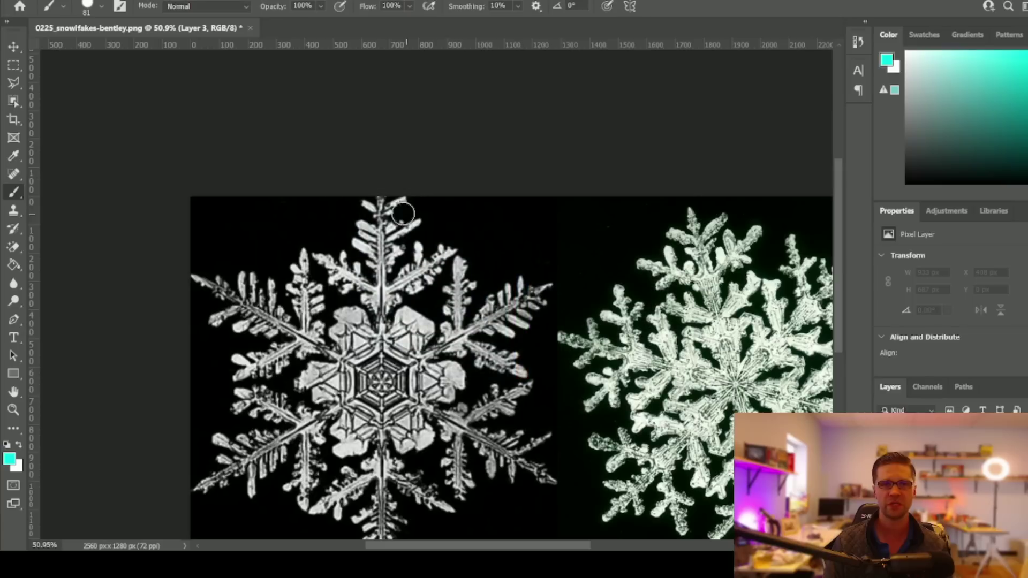
mouse_move(382, 192)
mouse_down()
mouse_move(376, 346)
mouse_move(472, 331)
mouse_move(536, 298)
mouse_up()
drag(411, 409, 541, 481)
drag(213, 279, 354, 366)
drag(202, 482, 316, 414)
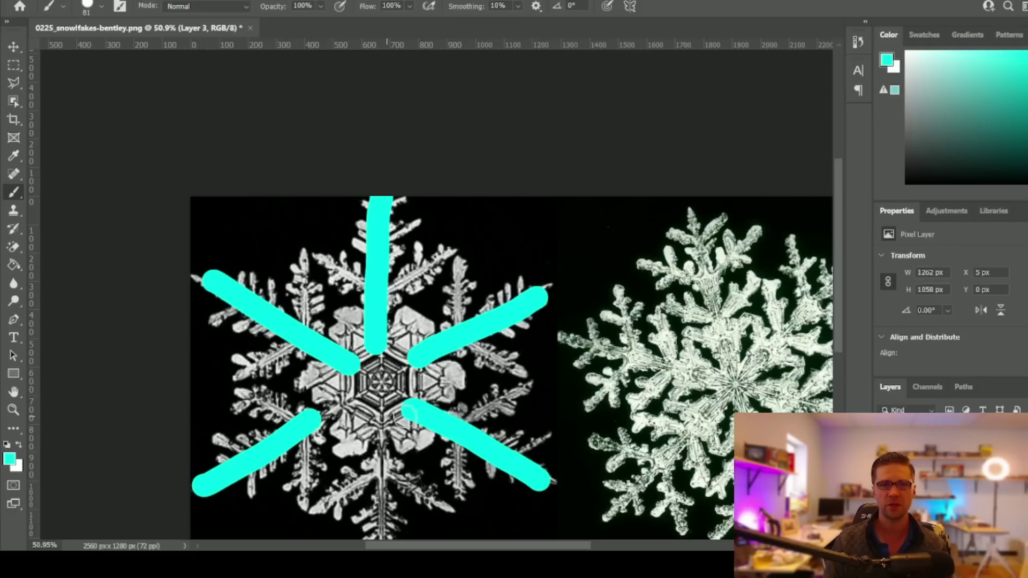
scroll(321, 413, down, 1)
drag(381, 413, 381, 536)
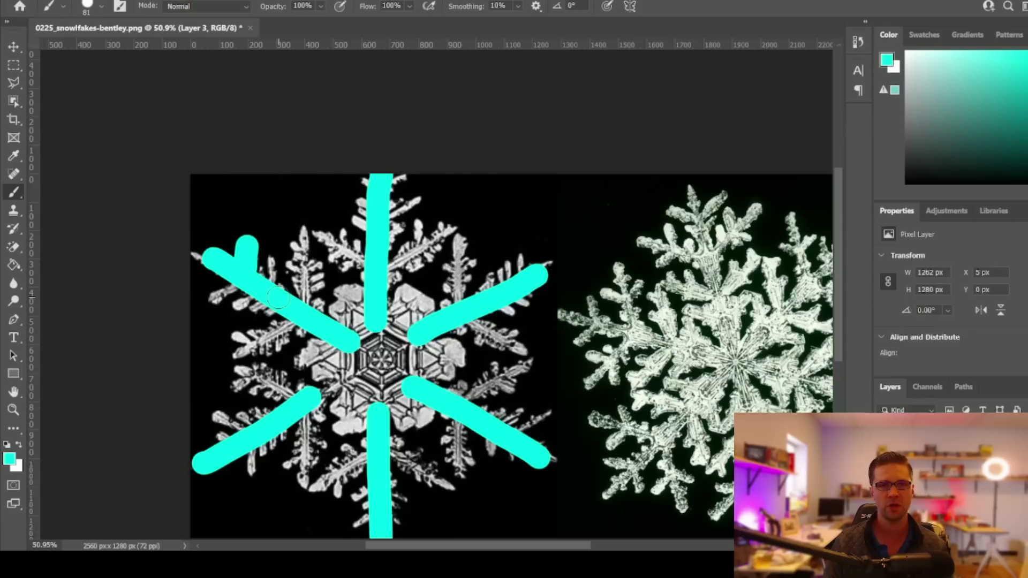
Paint short cyan side branches off the upper-left and top arms of the left snowflake.
drag(292, 296, 287, 262)
drag(371, 213, 345, 192)
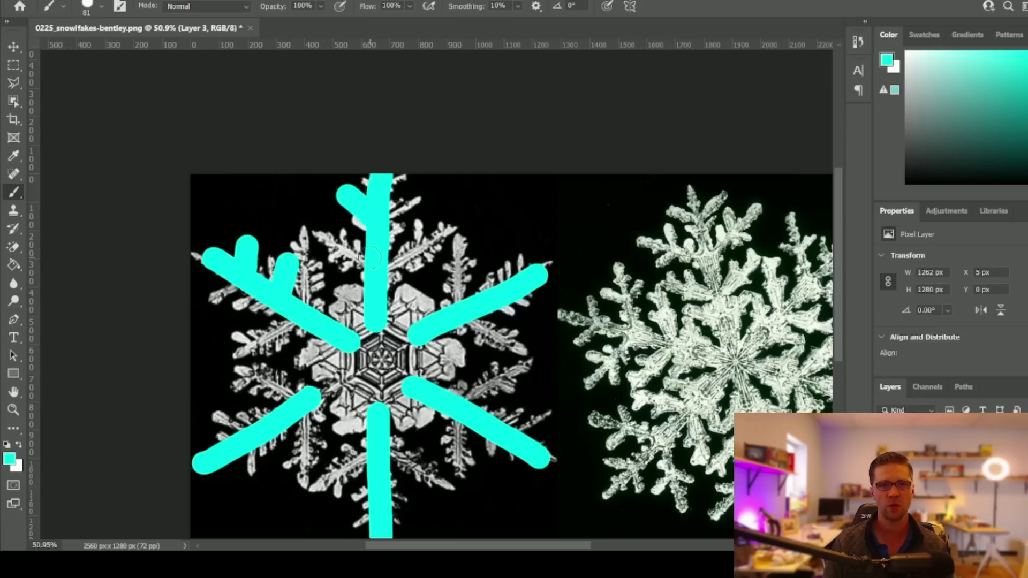
drag(371, 262, 343, 238)
drag(386, 266, 437, 250)
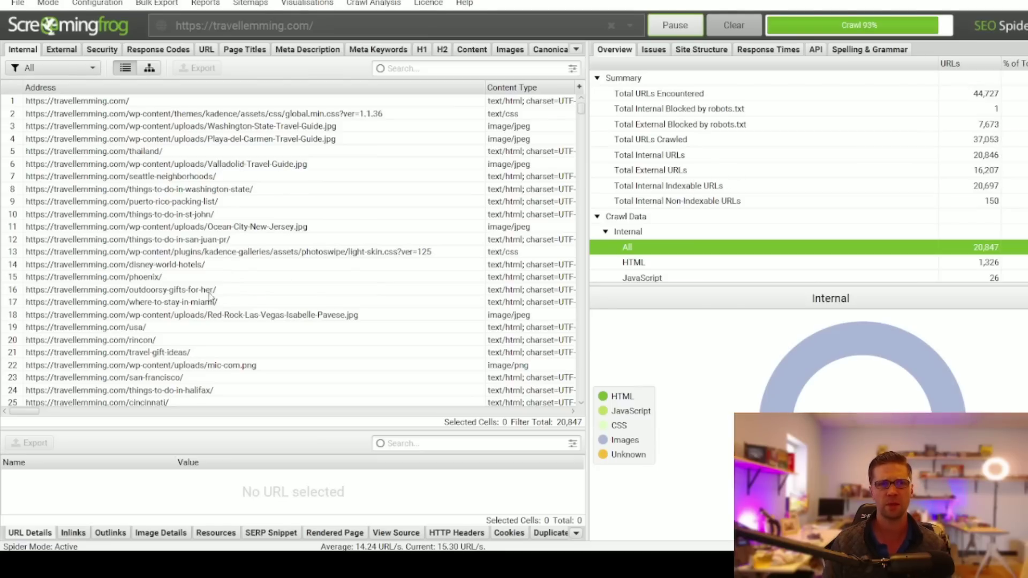
Switch to Screaming Frog and filter the internal URLs of the travellemming.com crawl by "tampa".
click(411, 69)
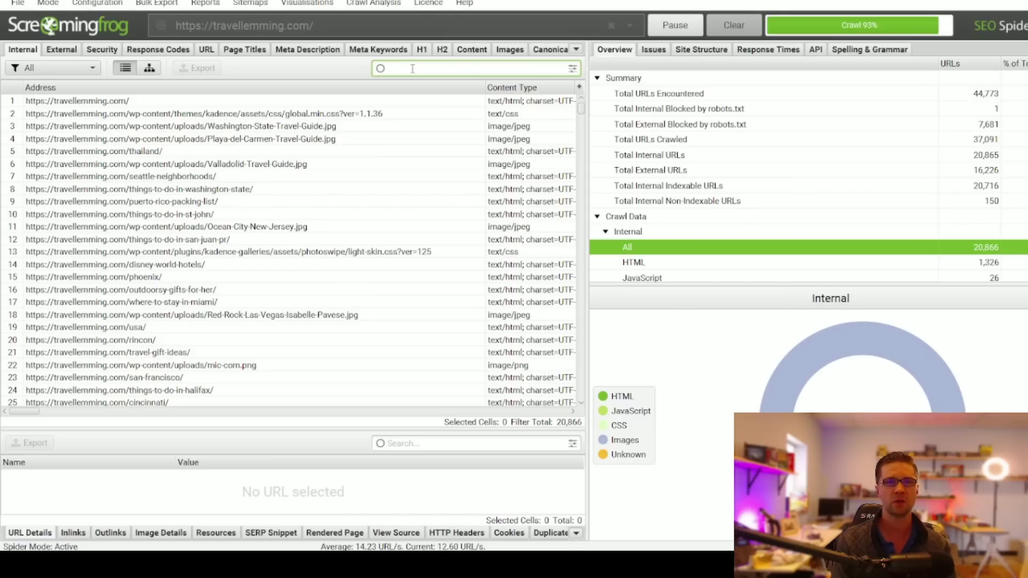
key(Return)
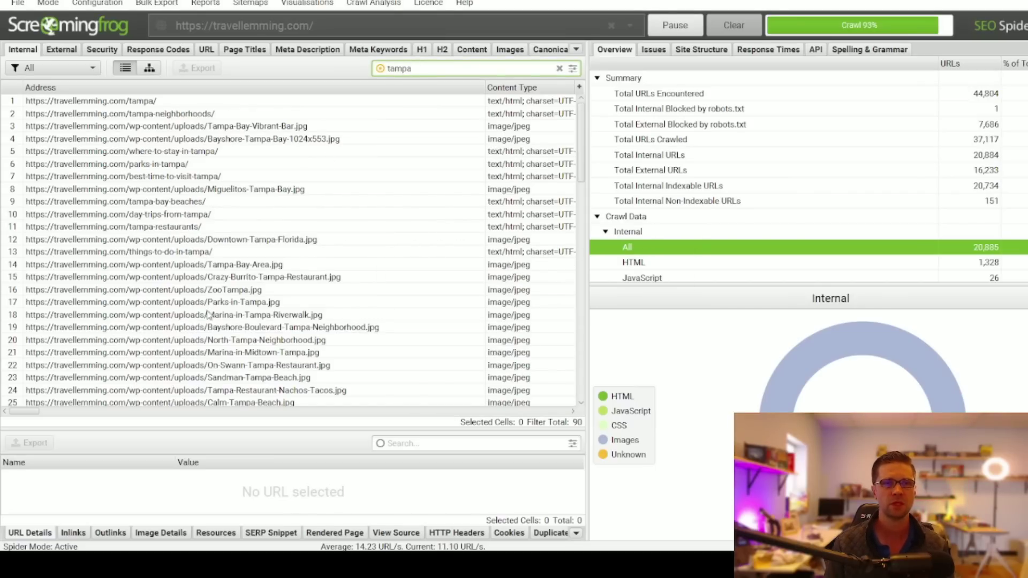
Look through the Tampa-filtered URLs and select article pages one by one, from the tampa and neighborhoods pages to restaurants and day trips.
scroll(208, 287, down, 20)
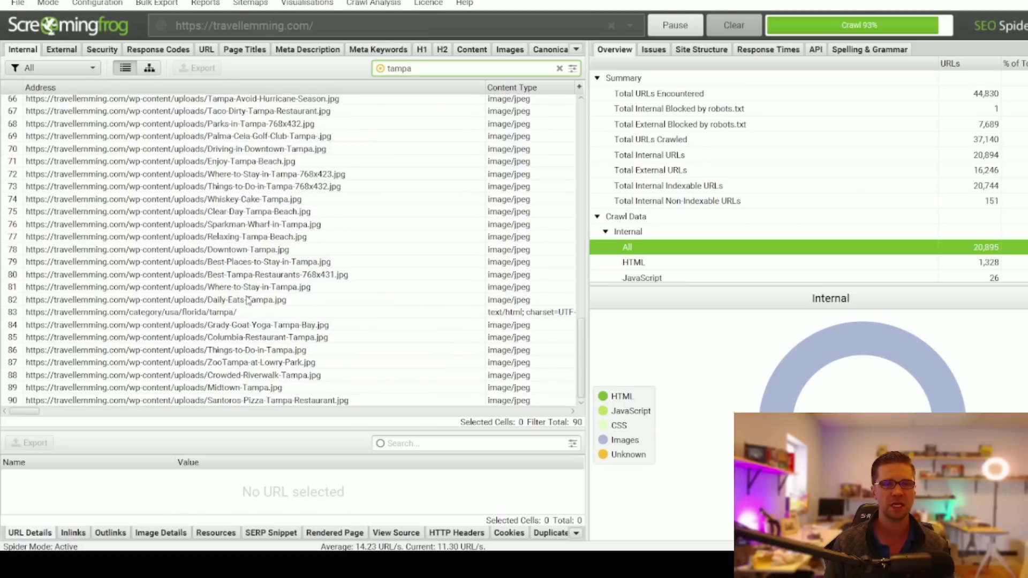
scroll(242, 290, up, 20)
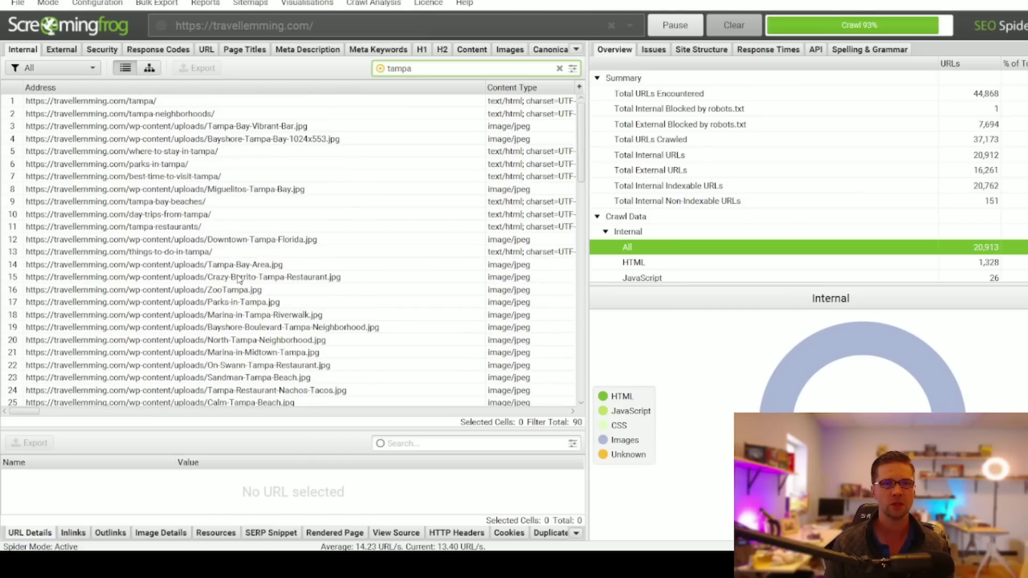
click(137, 114)
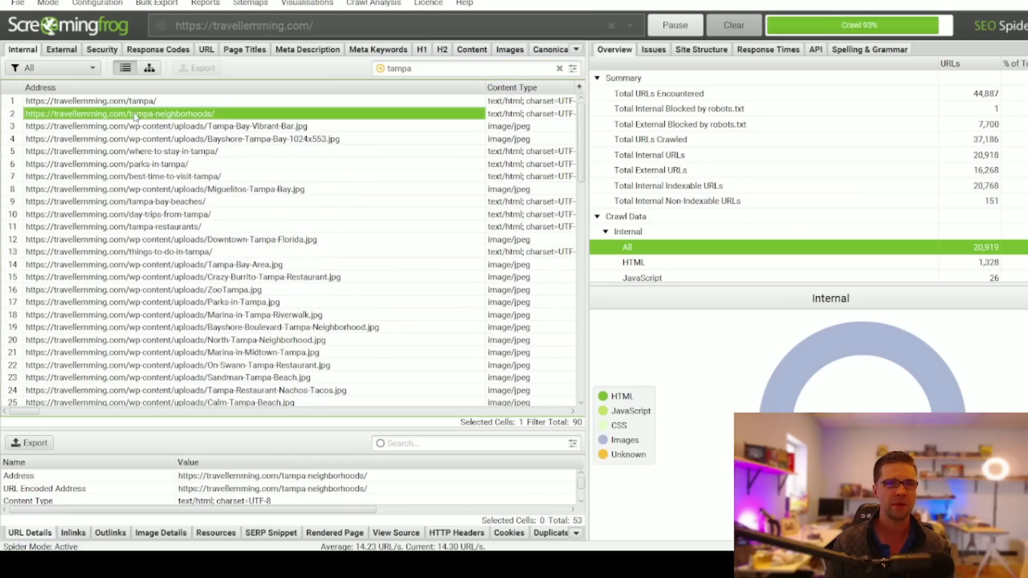
click(137, 105)
click(160, 152)
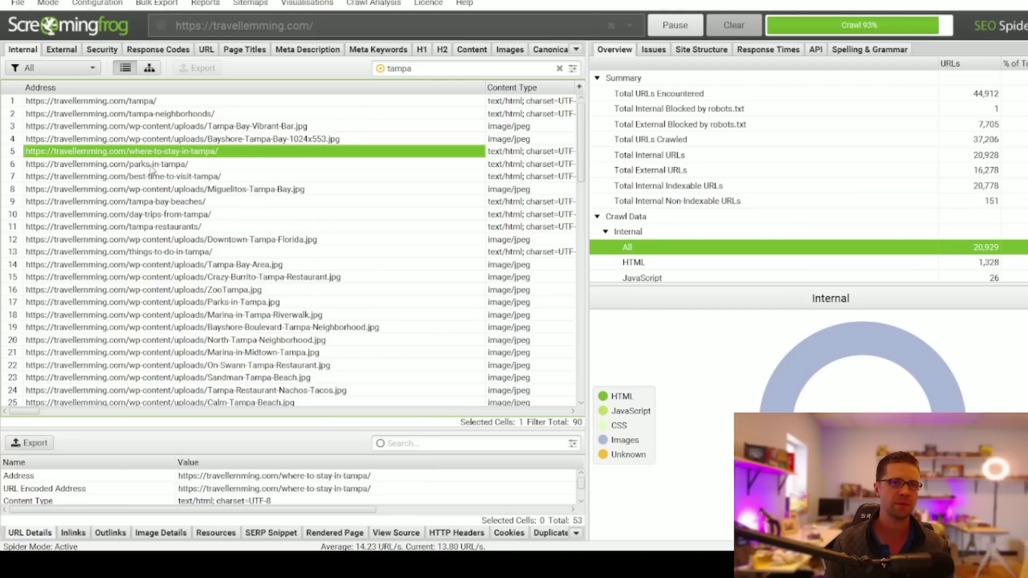
click(151, 167)
click(164, 179)
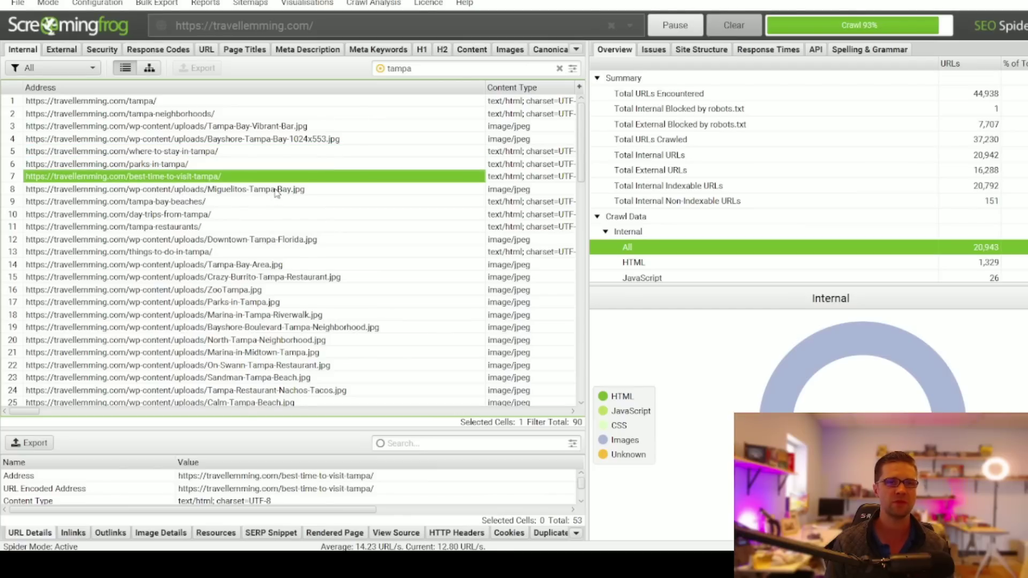
click(197, 227)
click(208, 215)
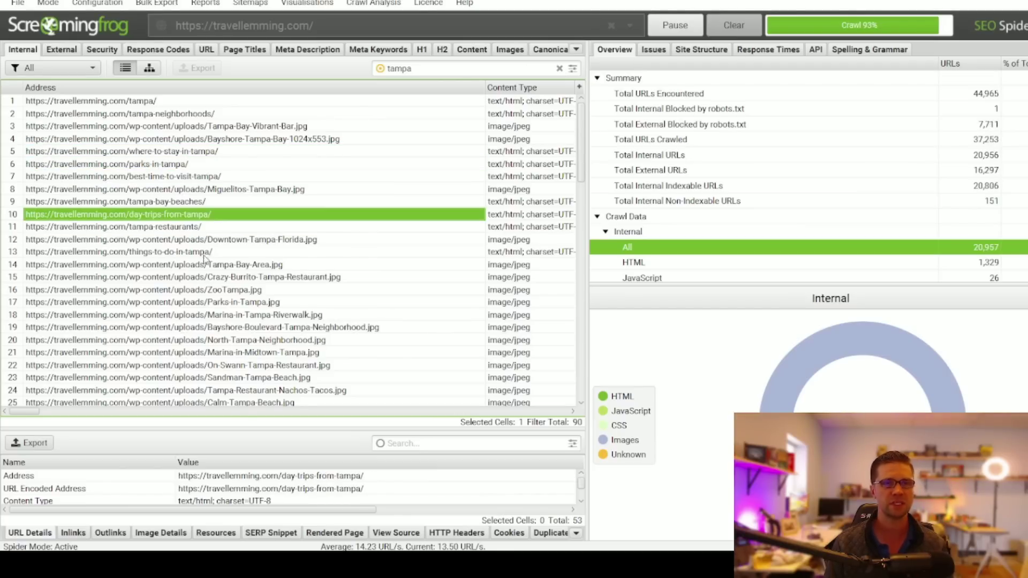